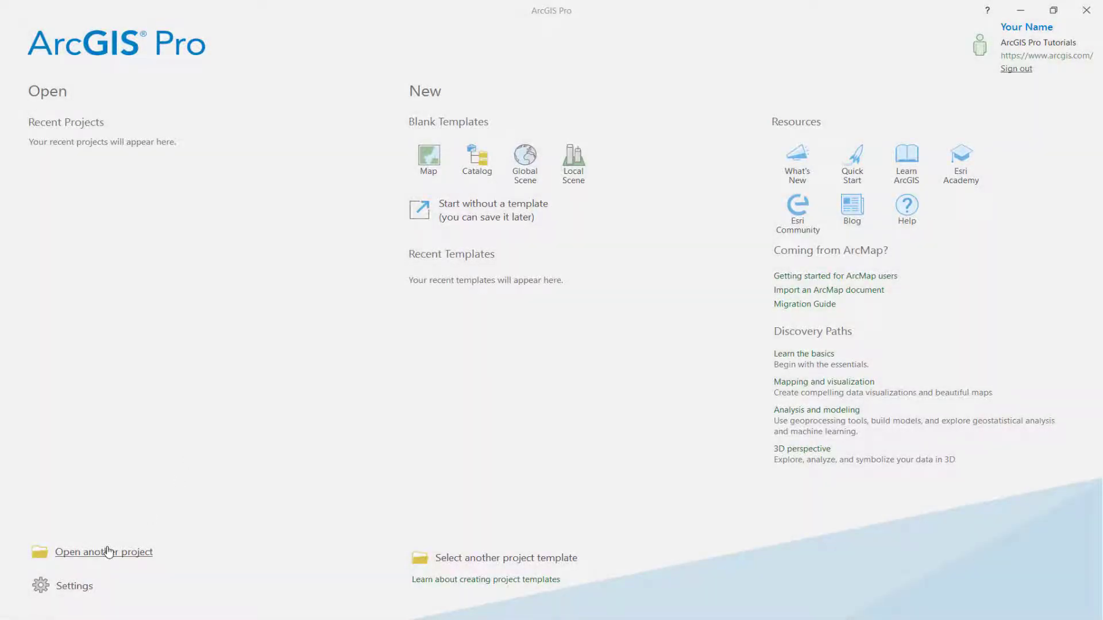
# Search ArcGIS Online for 'label your map tutorial' and open the Label your map project
pyautogui.click(109, 551)
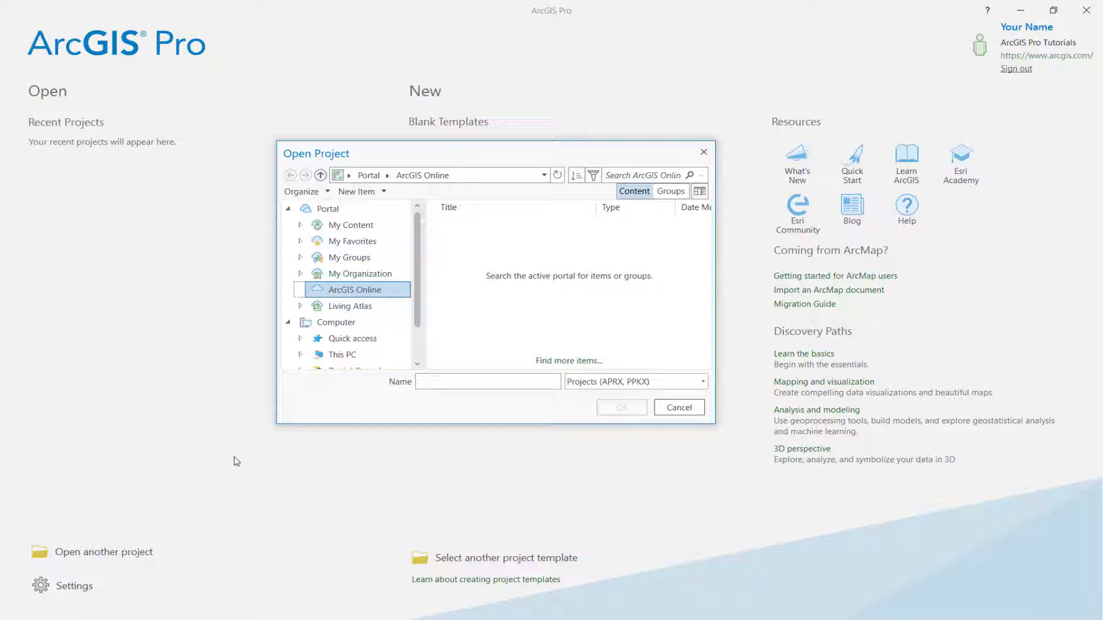
pyautogui.click(630, 175)
pyautogui.write('label your map tutorial')
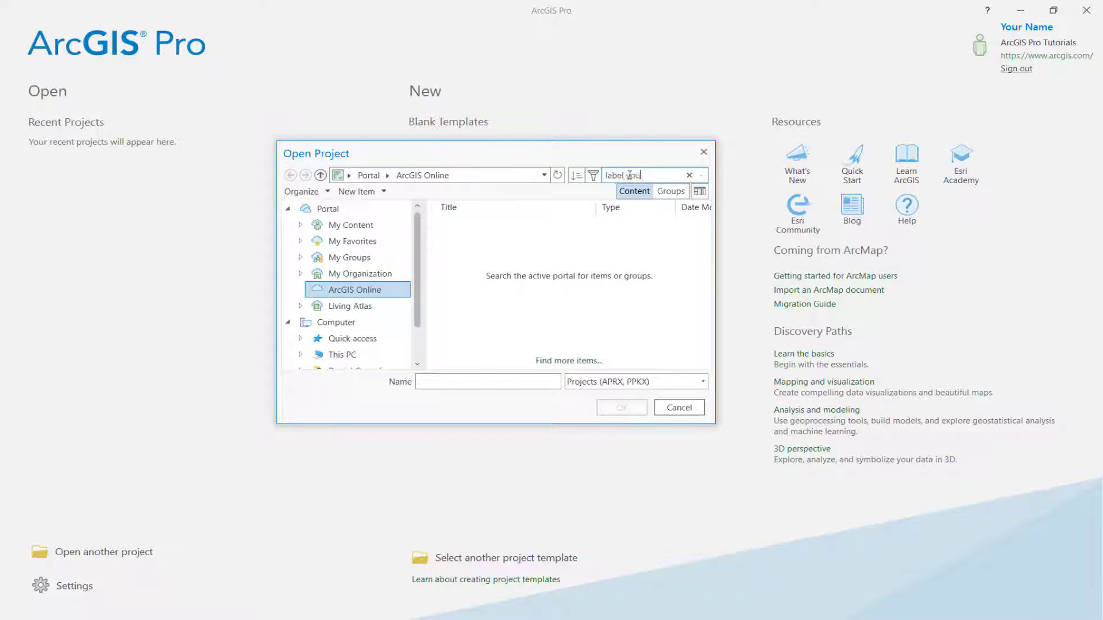
pyautogui.press('Return')
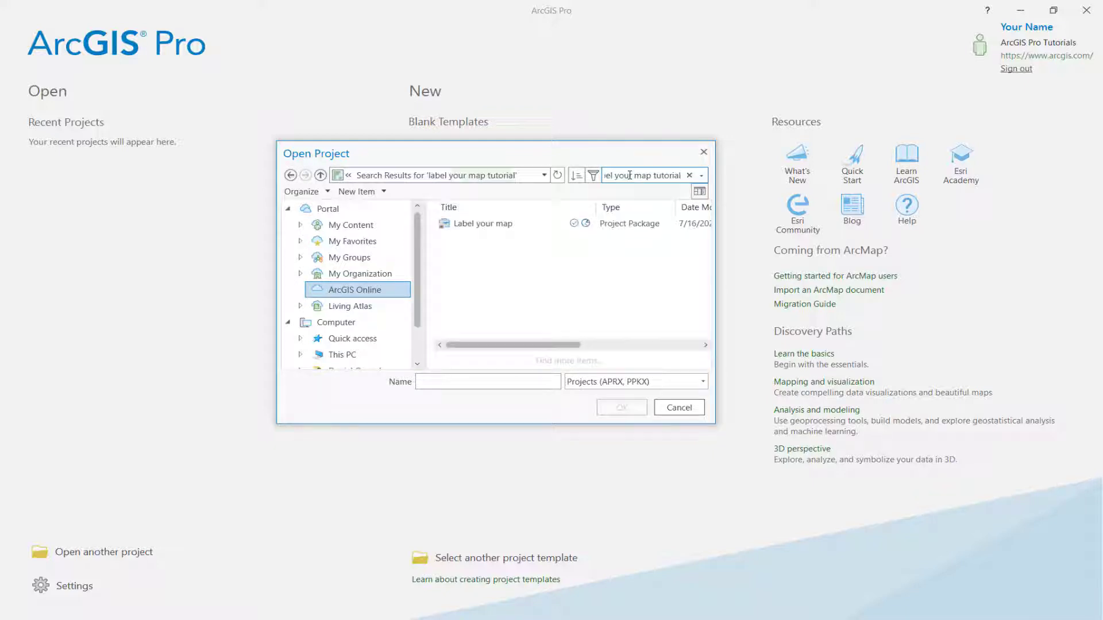
pyautogui.click(545, 217)
pyautogui.click(609, 409)
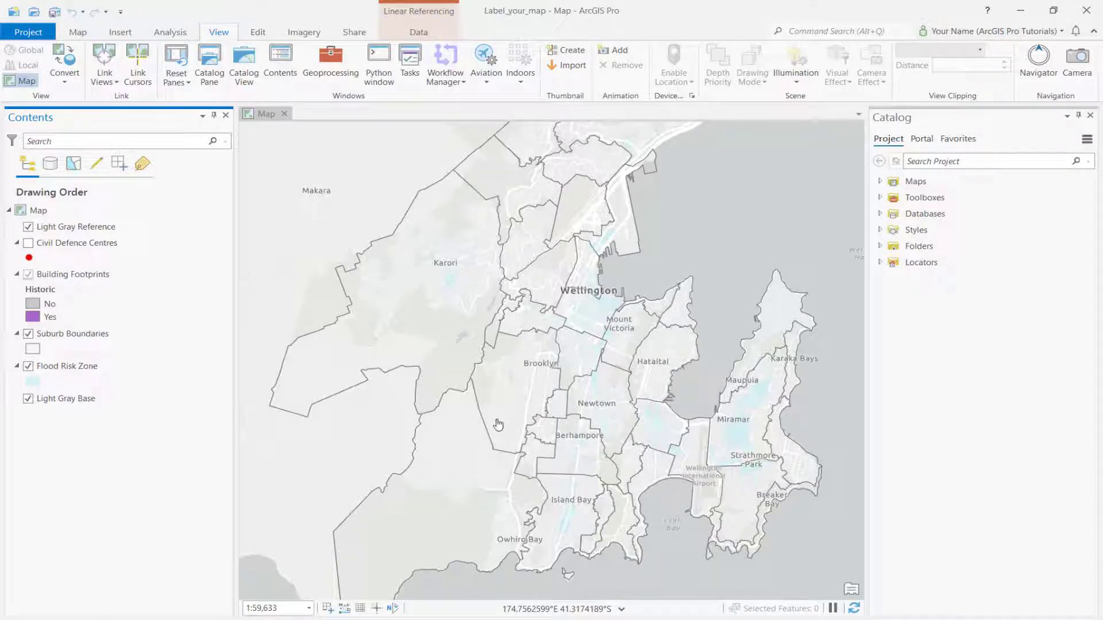
# Remove the Light Gray Reference layer and review the Suburb Boundaries attribute table
pyautogui.rightClick(122, 228)
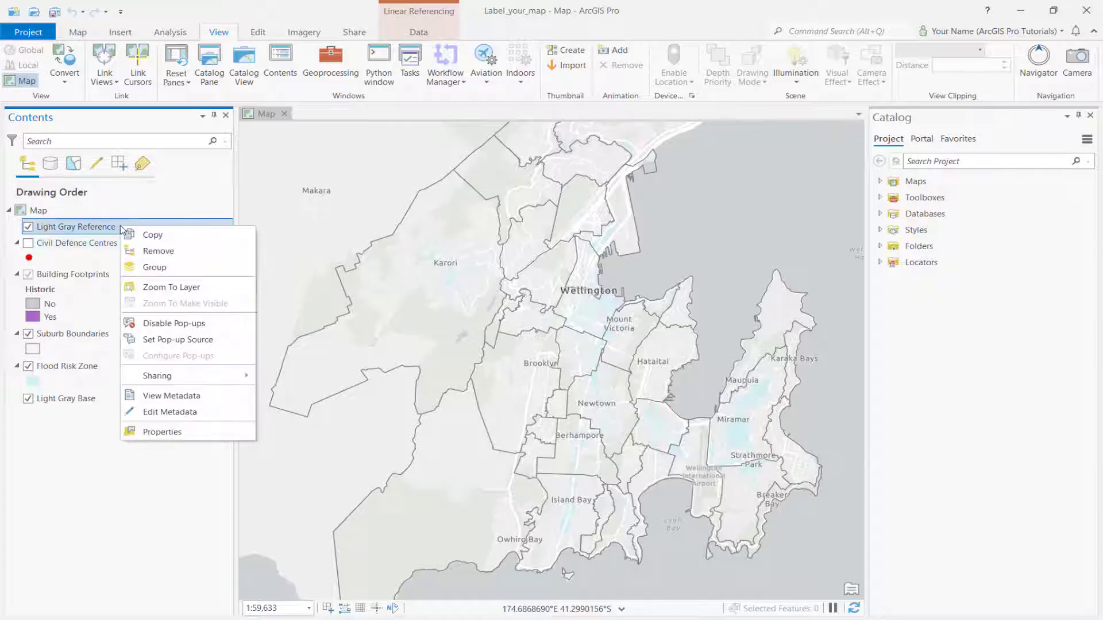
pyautogui.click(139, 253)
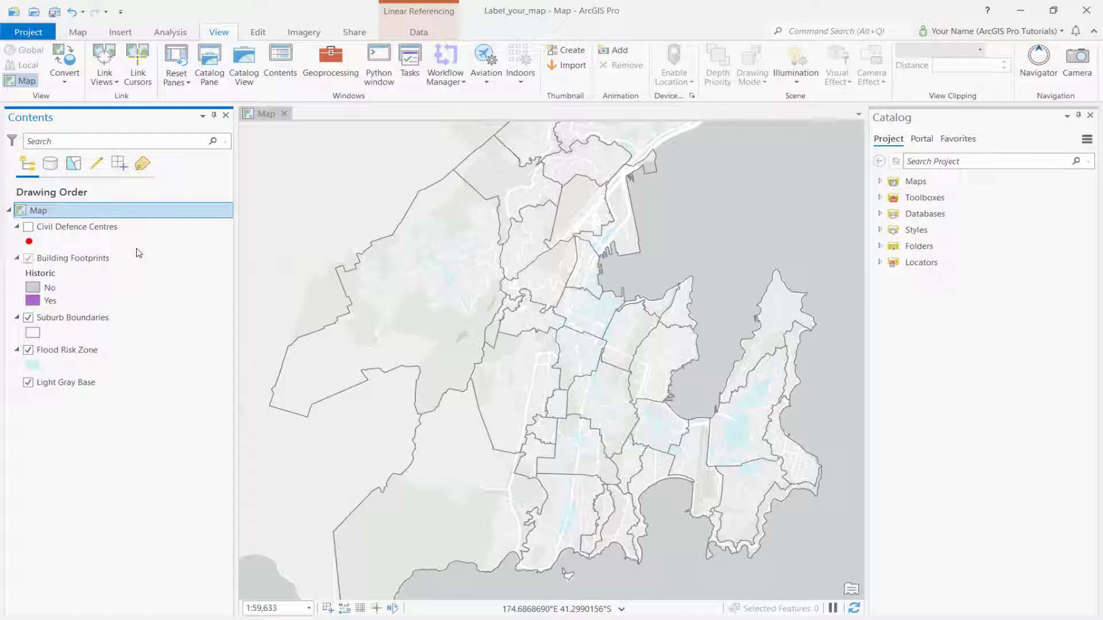
pyautogui.click(107, 323)
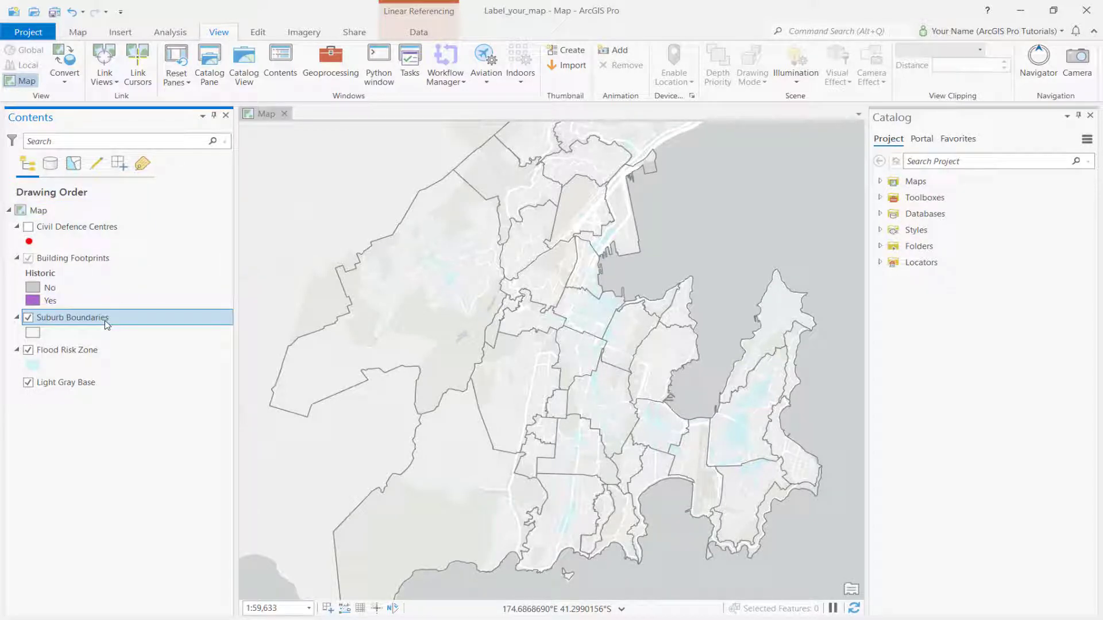
pyautogui.rightClick(106, 324)
pyautogui.click(144, 65)
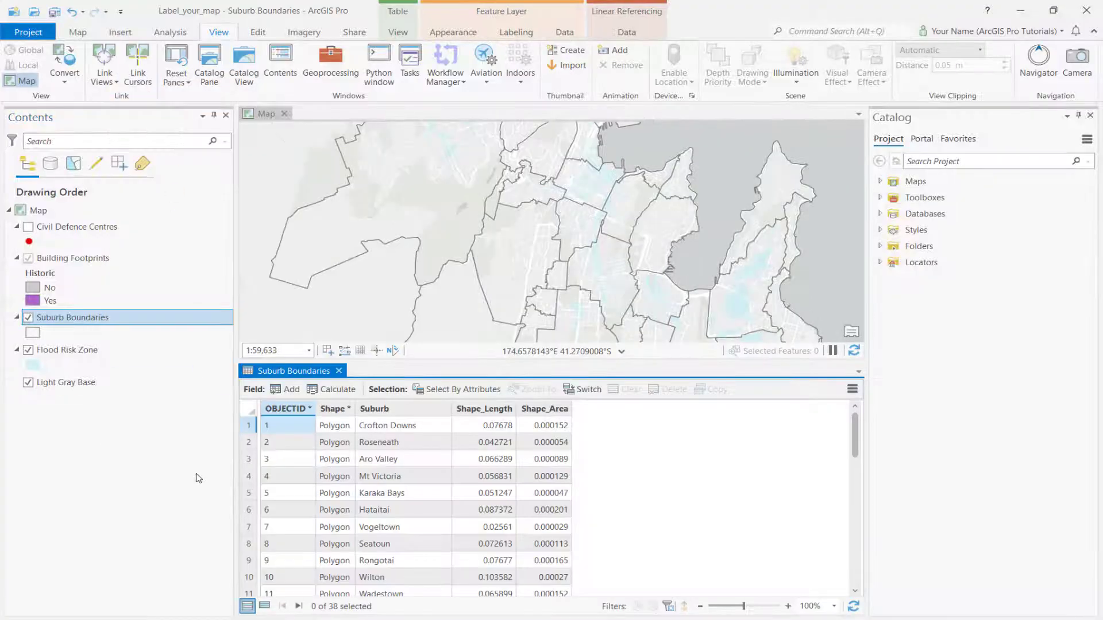
pyautogui.click(339, 371)
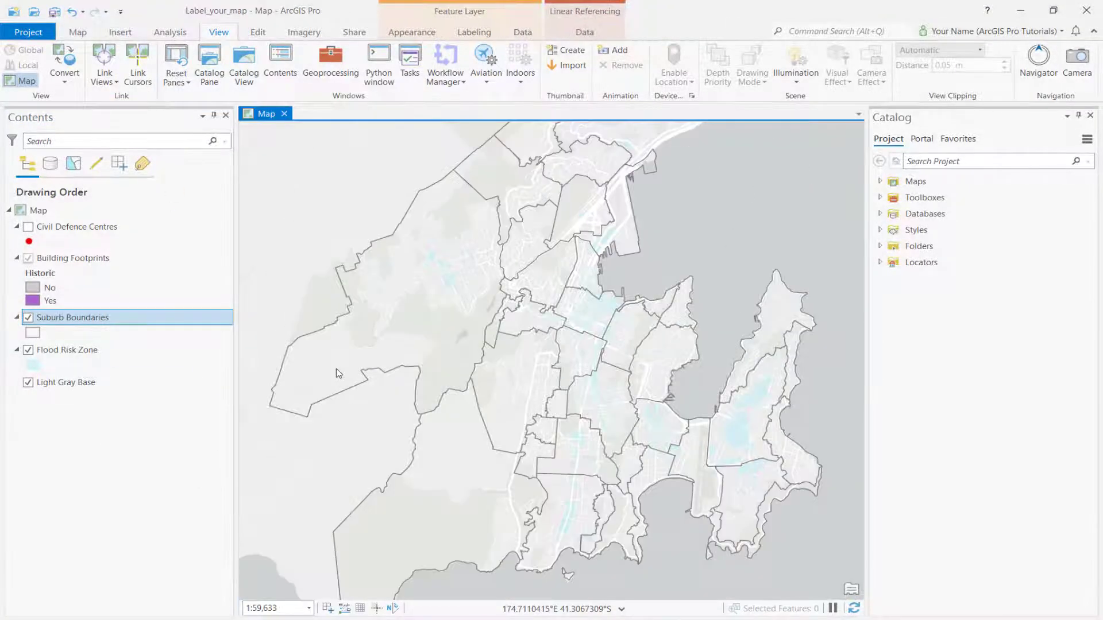
# Label suburbs with the Landform/Physical italic capital style and Land Parcel placement
pyautogui.rightClick(191, 317)
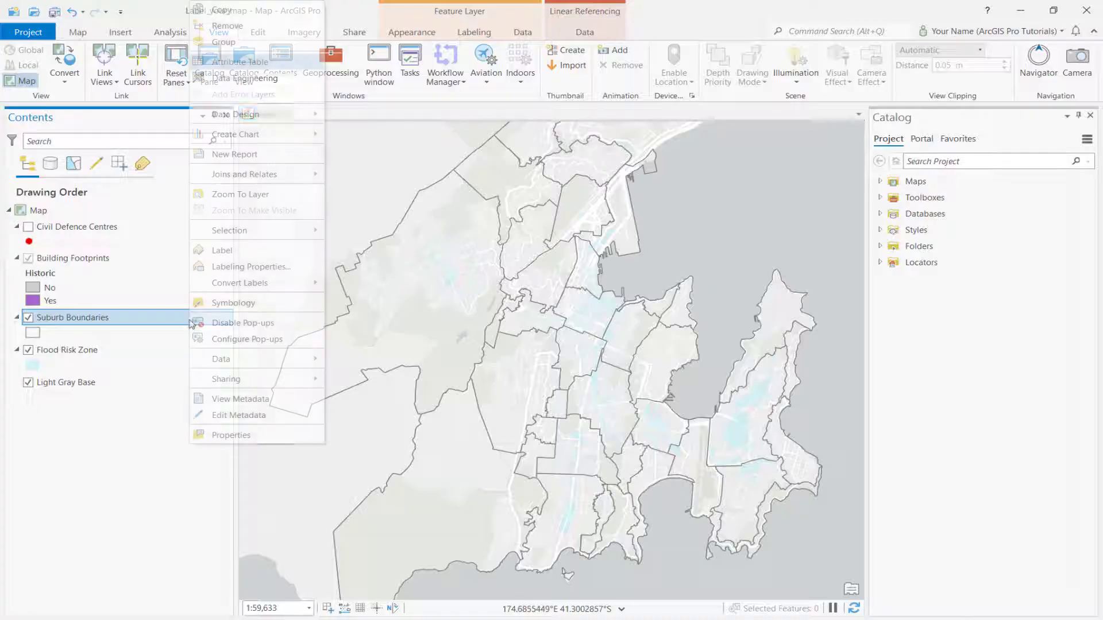
pyautogui.click(221, 255)
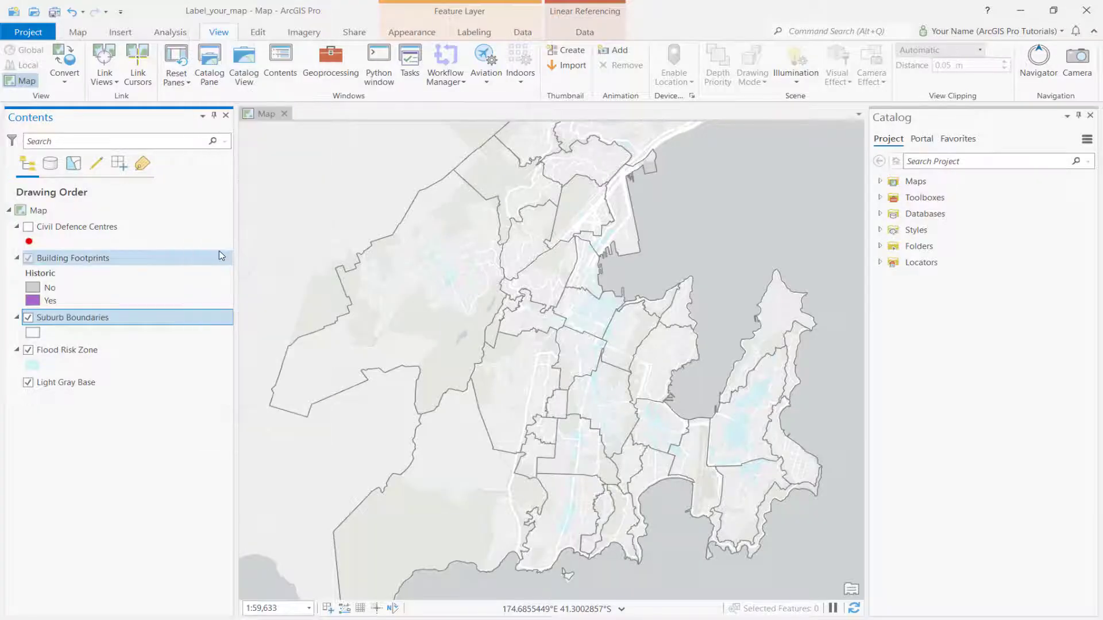
pyautogui.click(466, 34)
pyautogui.click(541, 80)
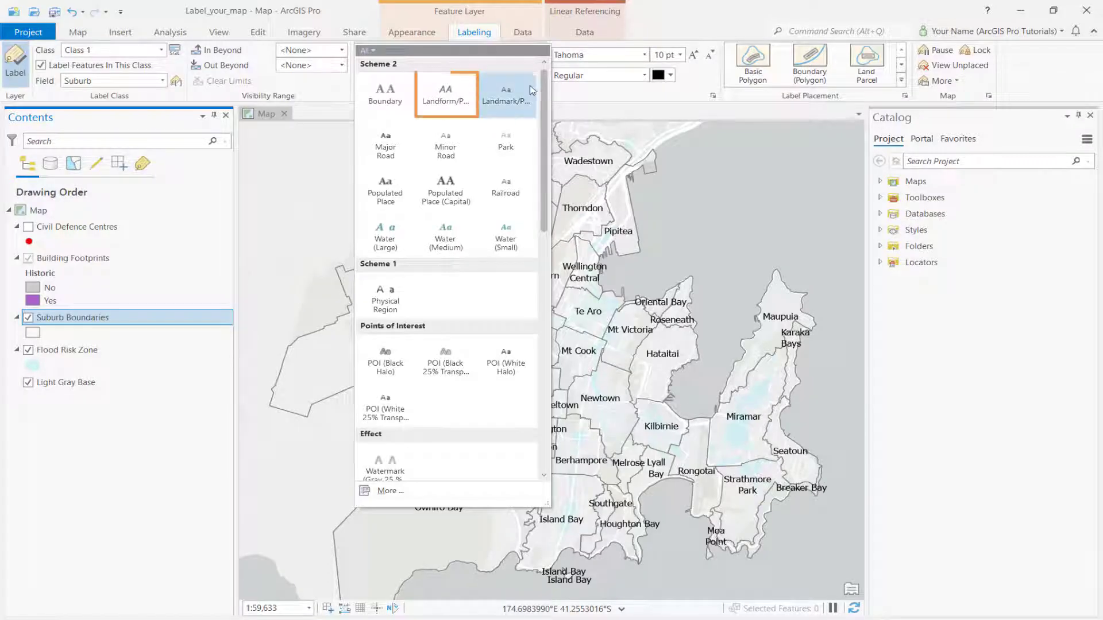
pyautogui.click(453, 104)
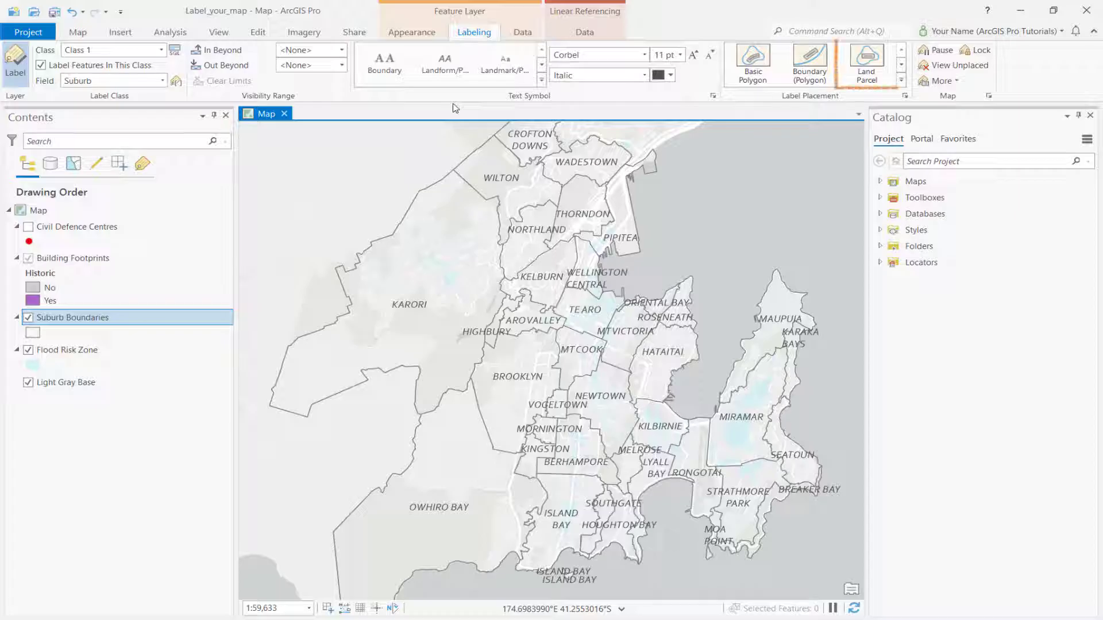
pyautogui.click(857, 73)
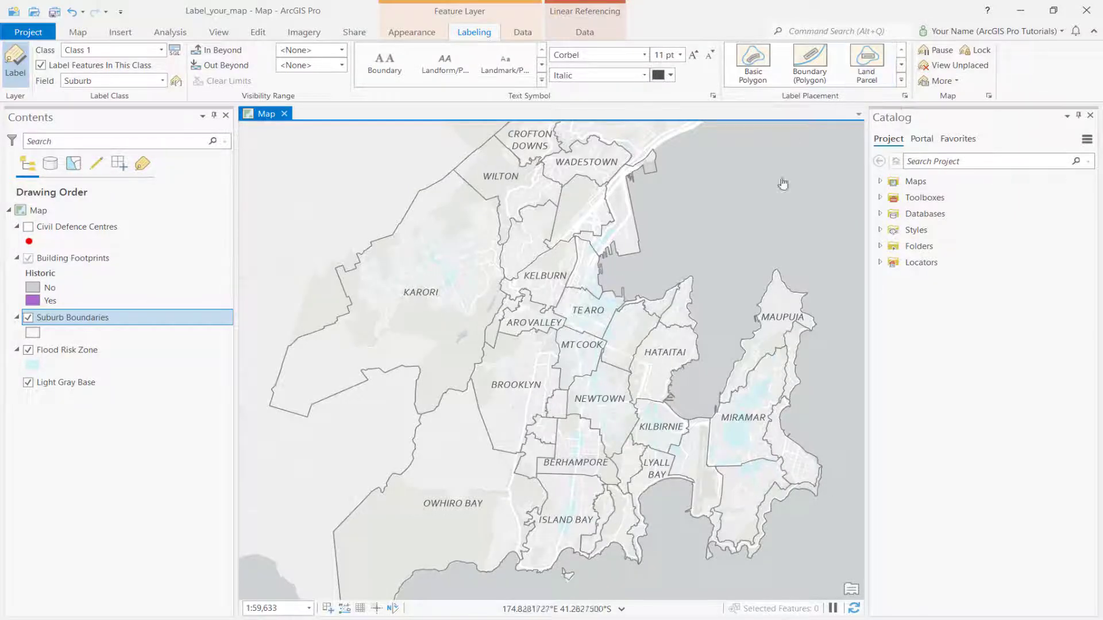
# Zoom in and pan across Te Aro, Karori and Thorndon to inspect the suburb labels
pyautogui.scroll(3, 621, 405)
pyautogui.scroll(2, 568, 351)
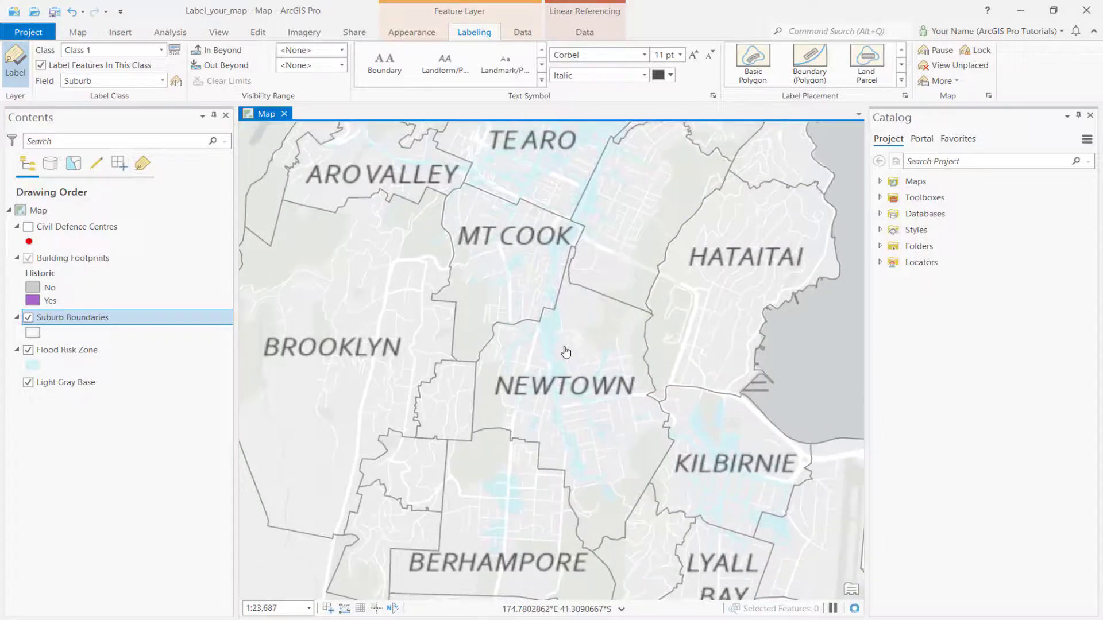
pyautogui.scroll(-2, 490, 363)
pyautogui.moveTo(490, 363); pyautogui.dragTo(599, 353)
pyautogui.moveTo(467, 345); pyautogui.dragTo(583, 377)
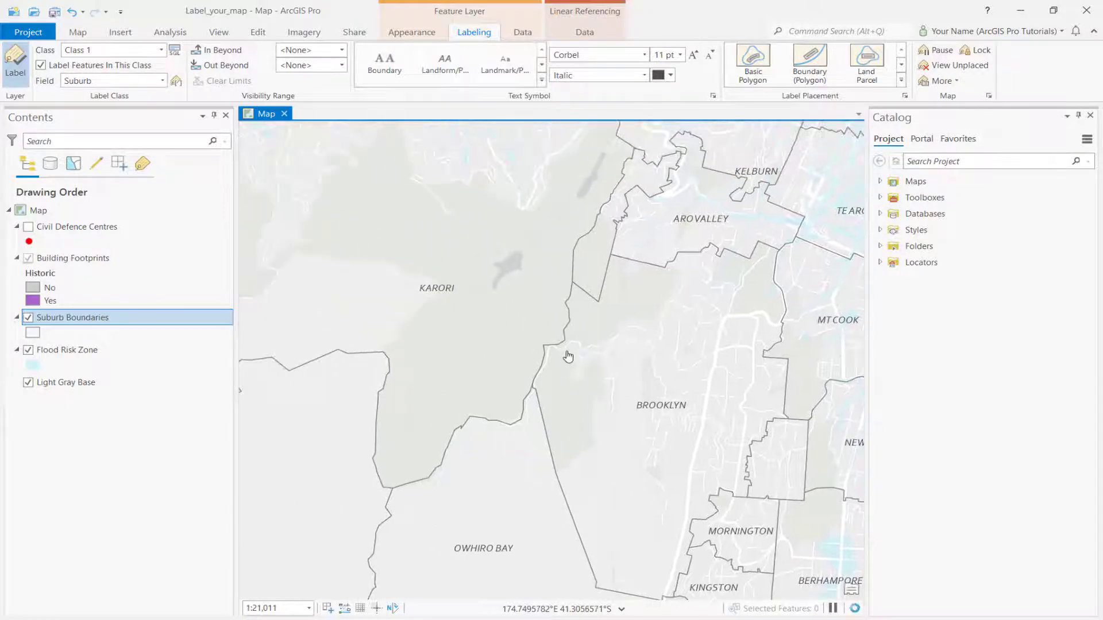
pyautogui.moveTo(594, 296); pyautogui.dragTo(458, 425)
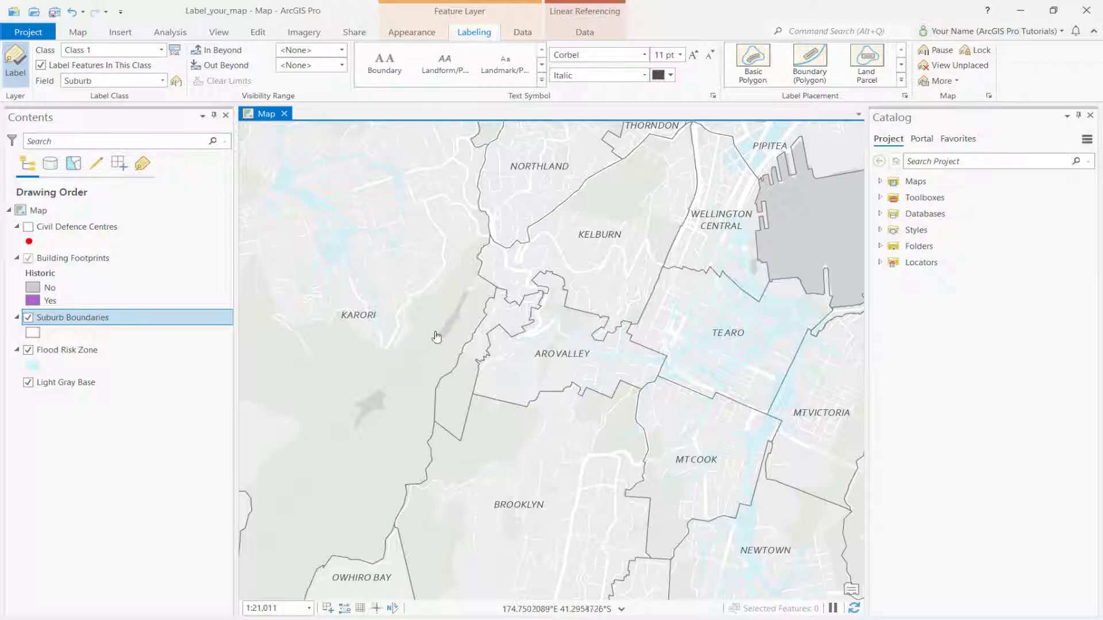
# Set the suburb labels' In Beyond visibility limit to 1:7000
pyautogui.click(341, 50)
pyautogui.click(324, 53)
pyautogui.press('BackSpace')
pyautogui.press('BackSpace')
pyautogui.press('BackSpace')
pyautogui.press('BackSpace')
pyautogui.press('BackSpace')
pyautogui.press('BackSpace')
pyautogui.write('1')
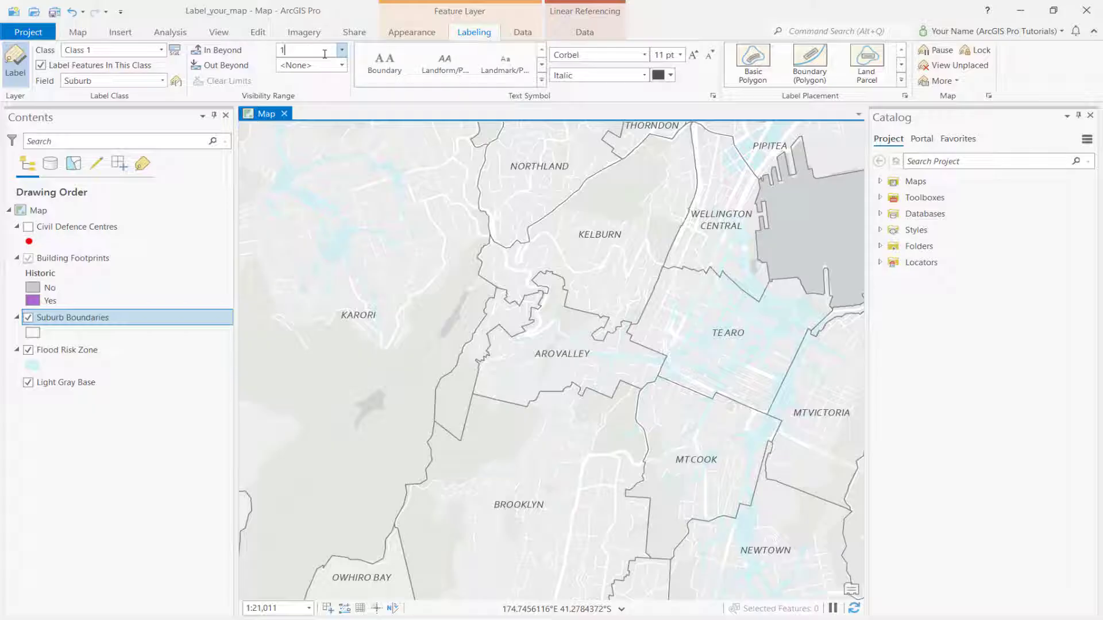
pyautogui.write(':7000')
pyautogui.press('Return')
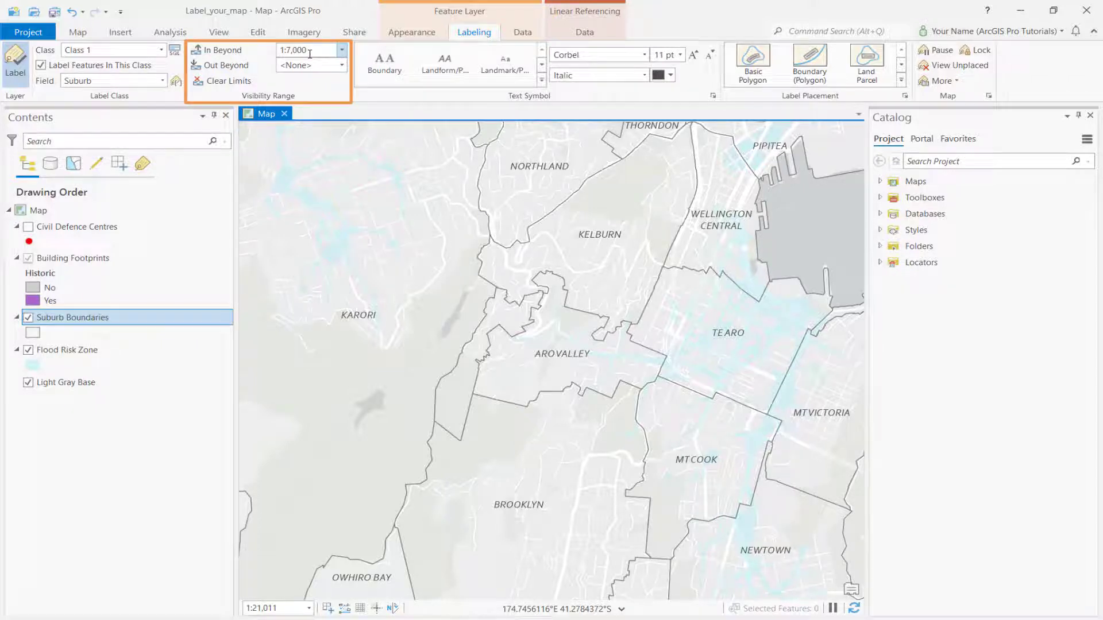
# Go to the Te Aro bookmark and zoom in on the building footprints
pyautogui.click(78, 33)
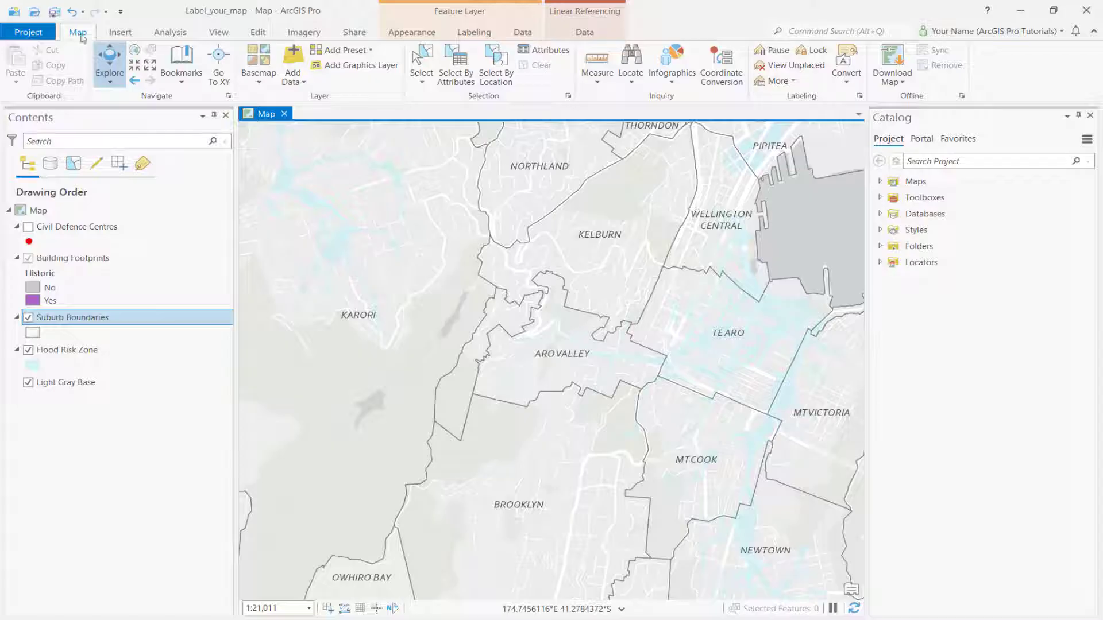
pyautogui.click(179, 88)
pyautogui.click(280, 145)
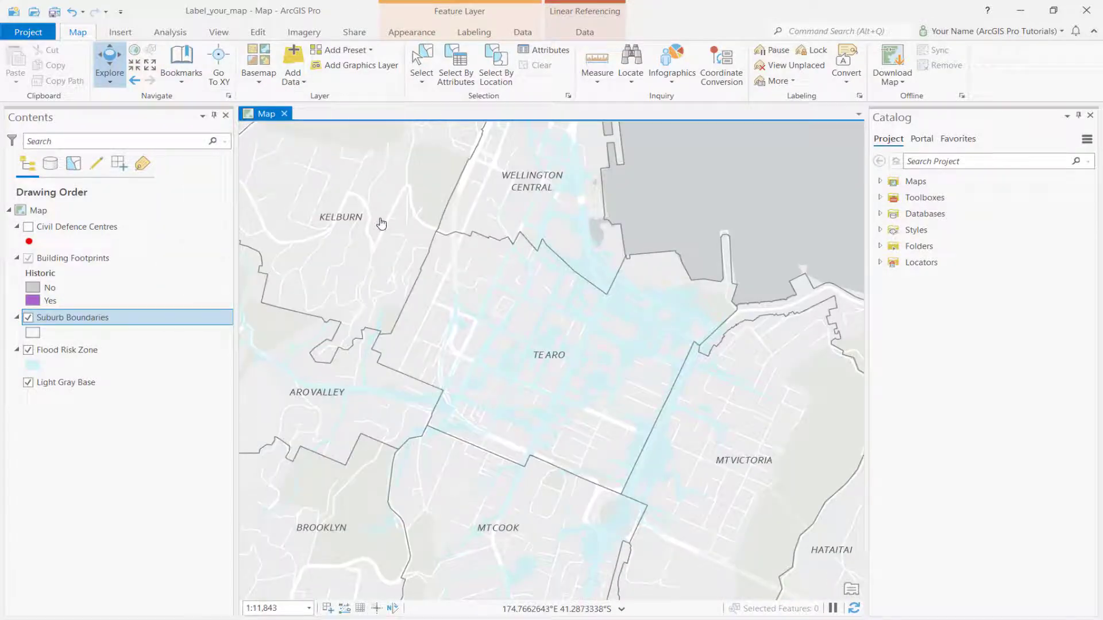
pyautogui.scroll(2, 505, 339)
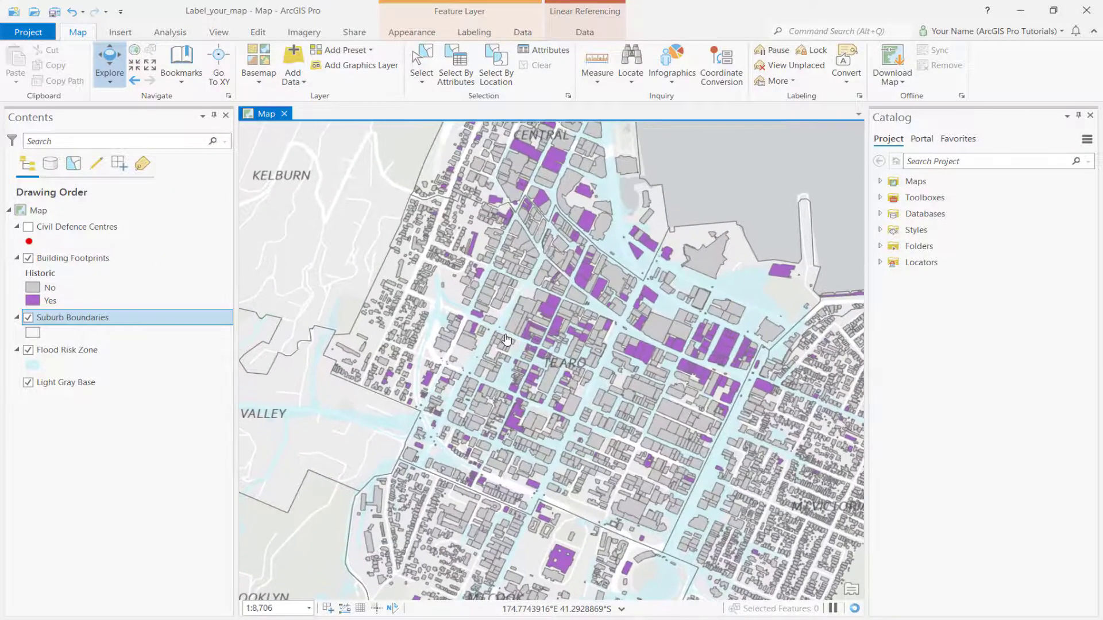
pyautogui.scroll(1, 505, 339)
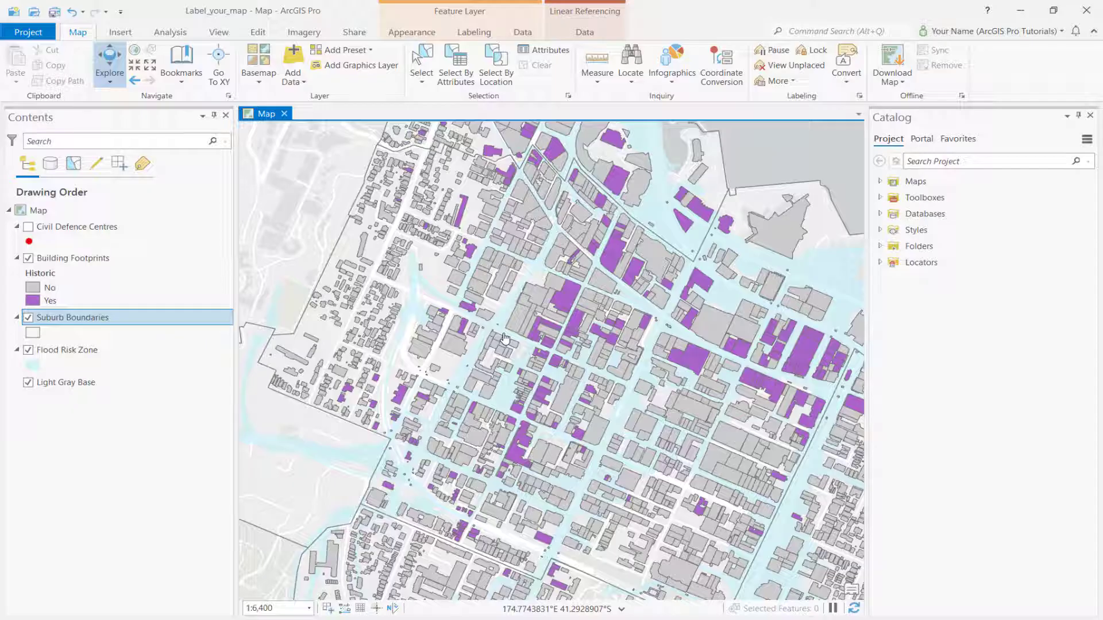
# Zoom to the Historic Buildings 1 bookmark and turn on Building Footprints labels
pyautogui.click(181, 64)
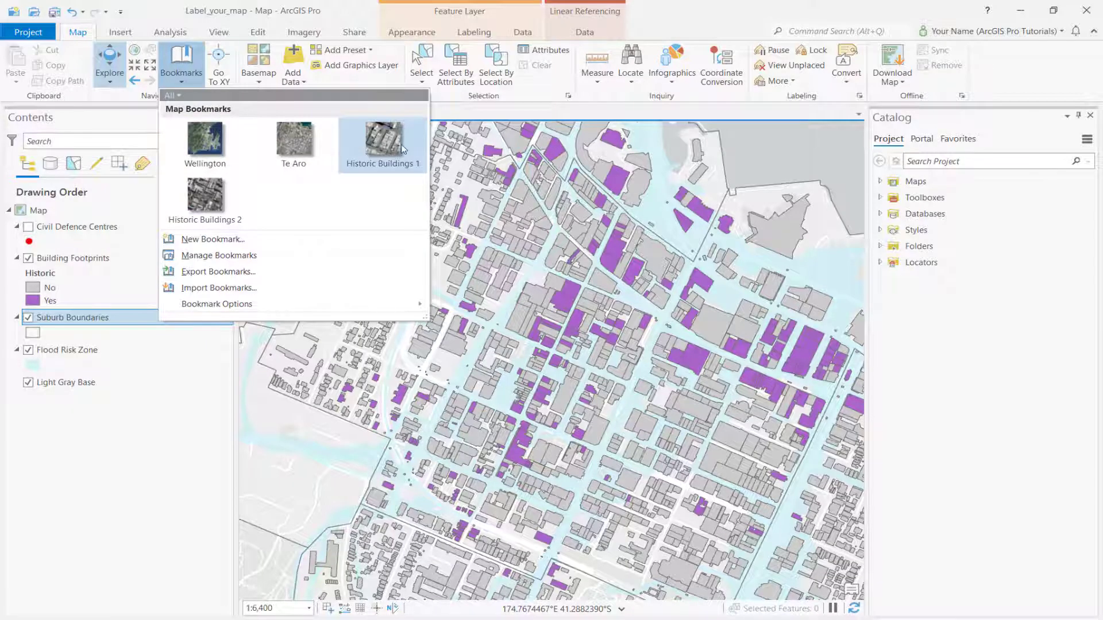
pyautogui.click(357, 140)
pyautogui.click(113, 263)
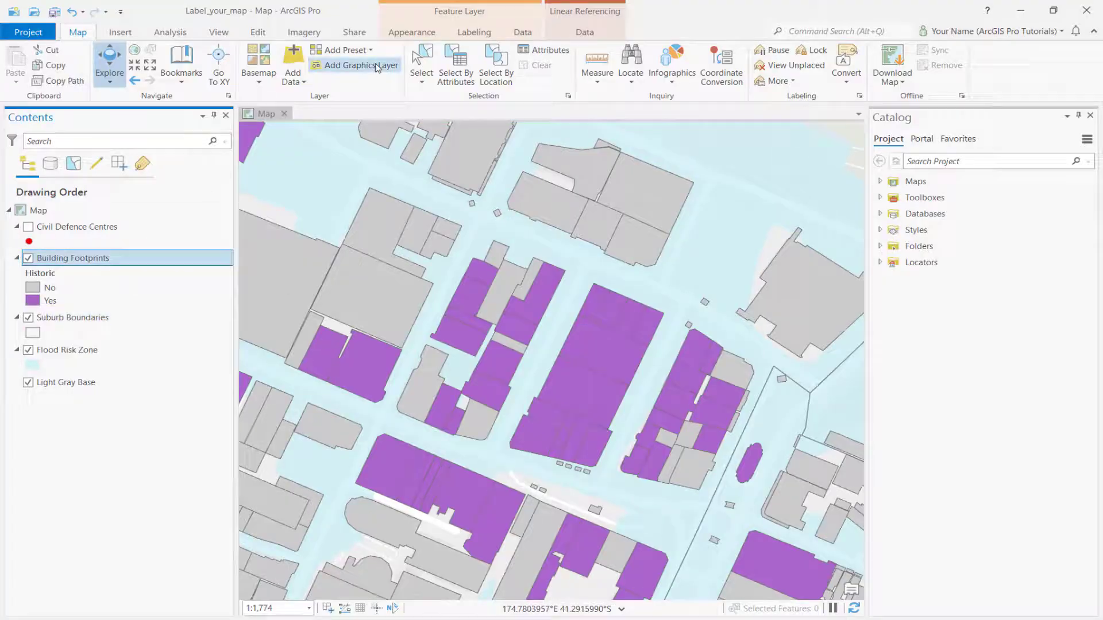
pyautogui.click(474, 32)
pyautogui.click(15, 63)
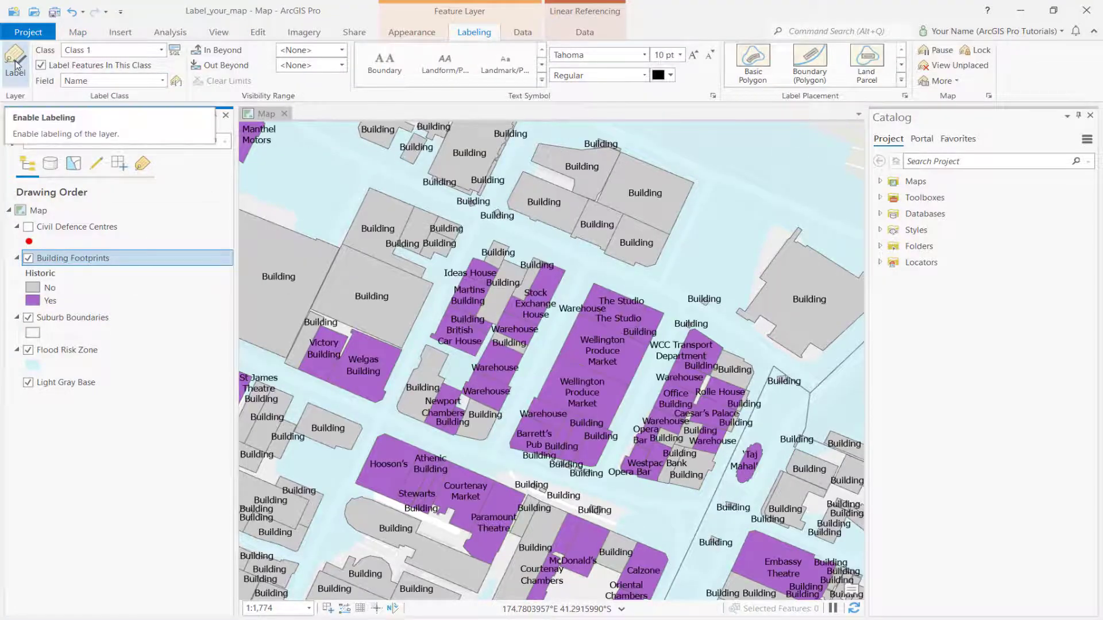
# Sort the Building Footprints attribute table by the Historic field, then close it
pyautogui.rightClick(70, 258)
pyautogui.click(114, 74)
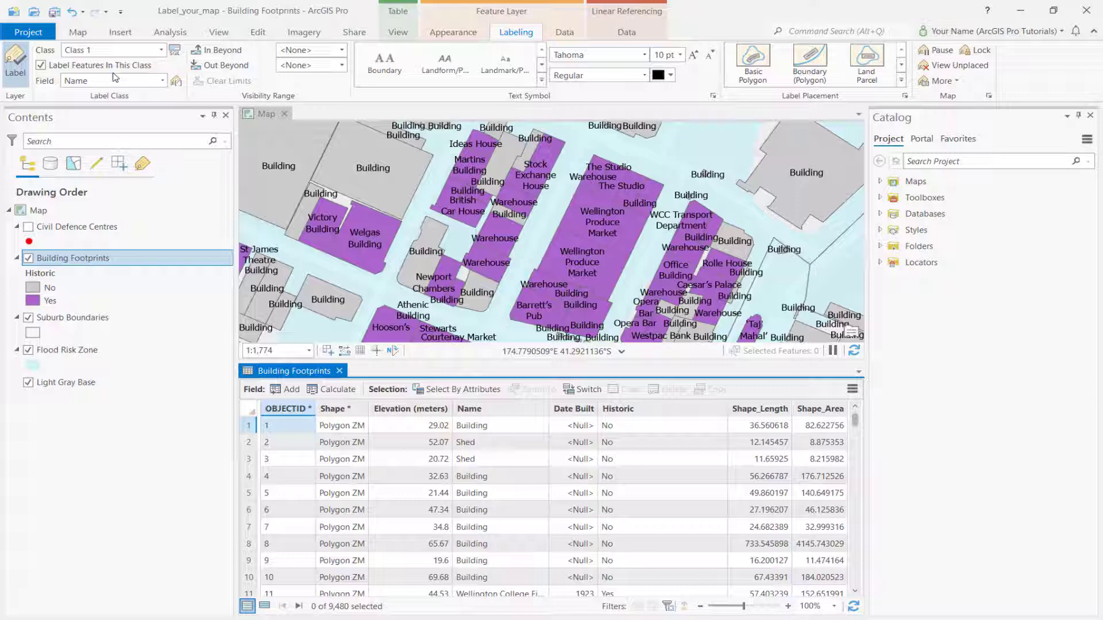
pyautogui.rightClick(615, 409)
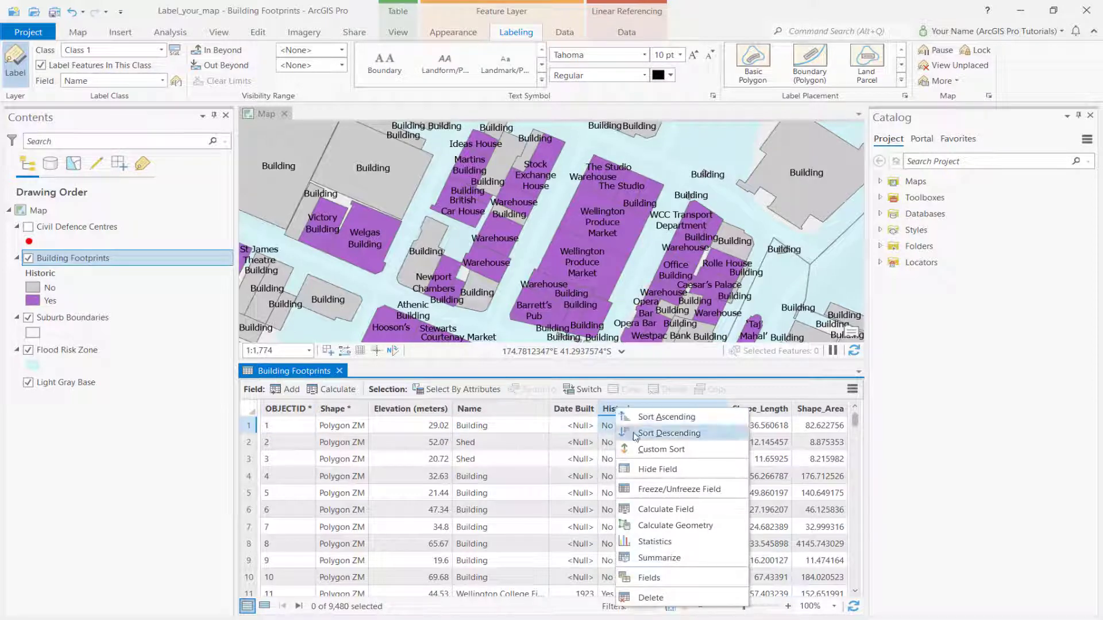
pyautogui.click(666, 433)
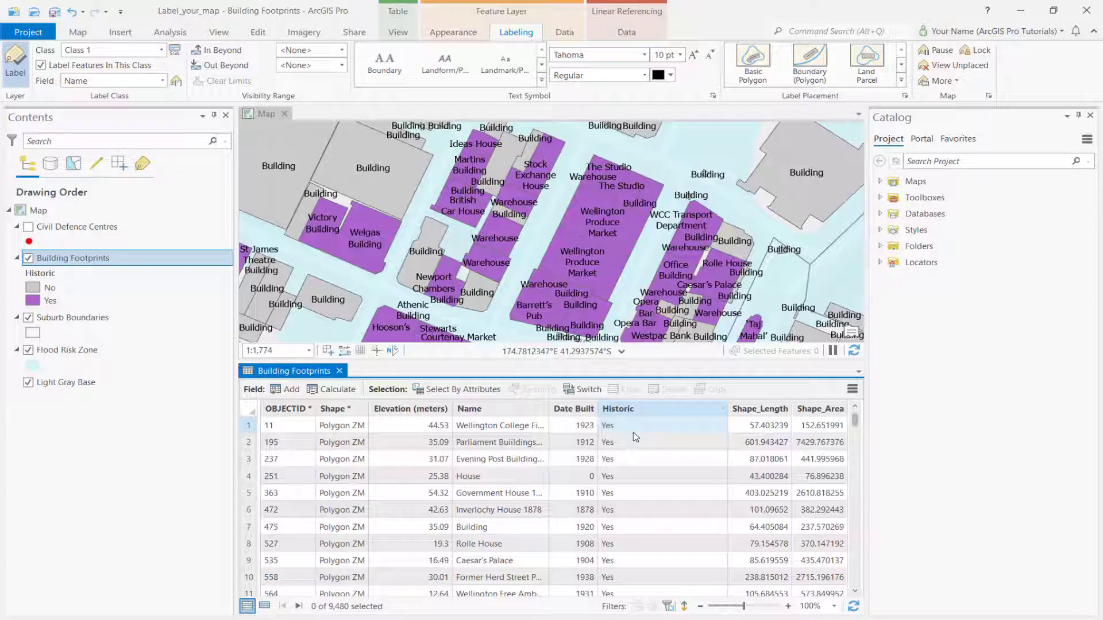
pyautogui.click(610, 426)
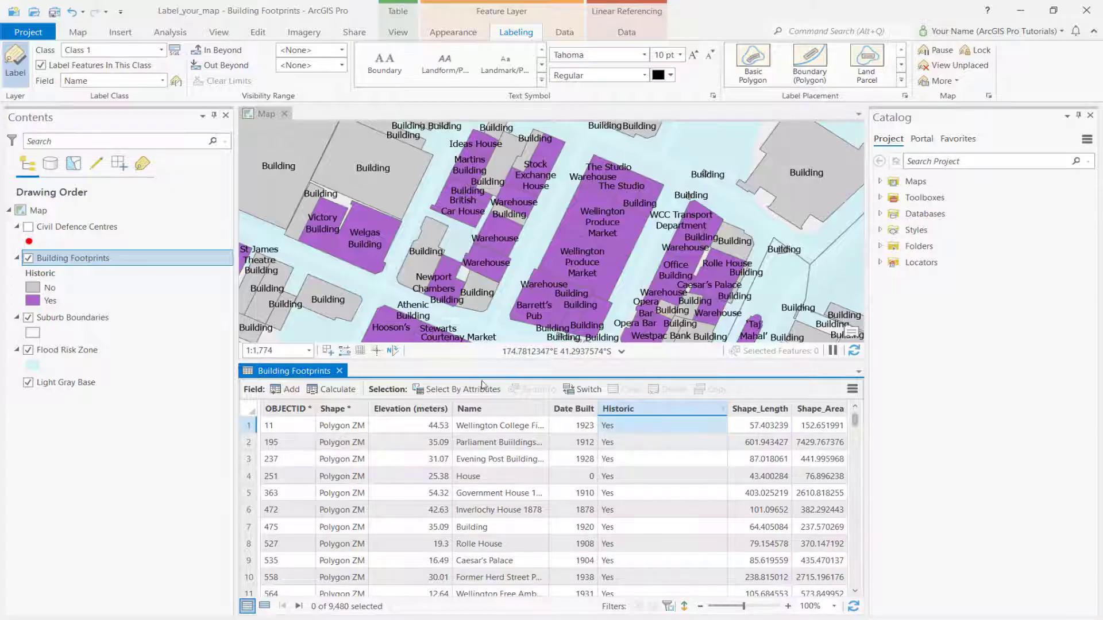
pyautogui.click(339, 371)
# Add a 'Historic is equal Yes' SQL query to the Building Footprints label class
pyautogui.rightClick(170, 258)
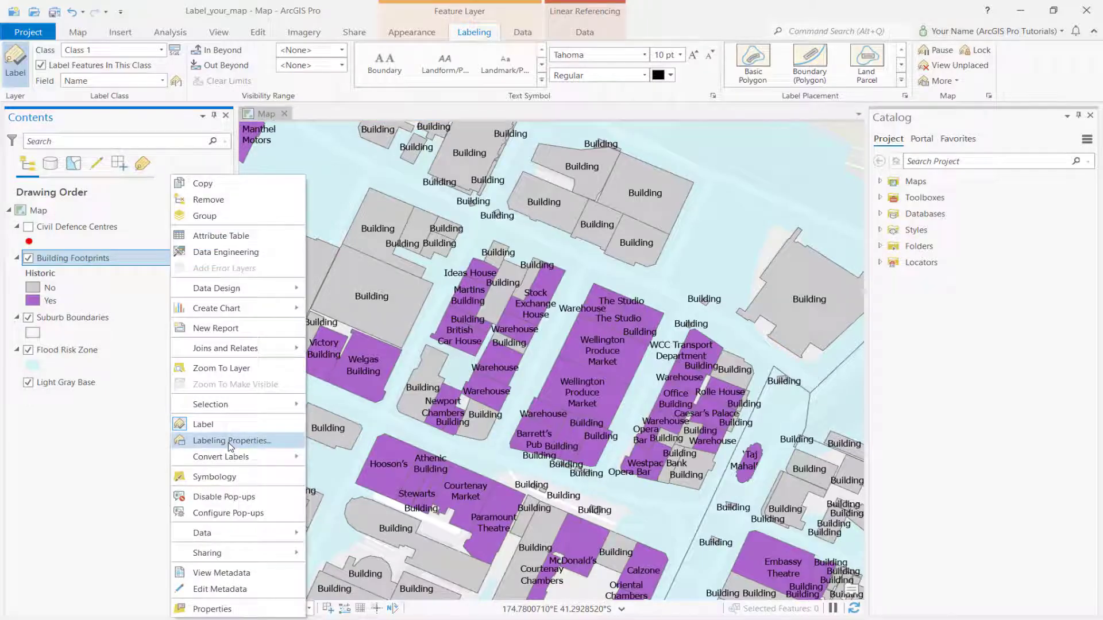
pyautogui.click(230, 442)
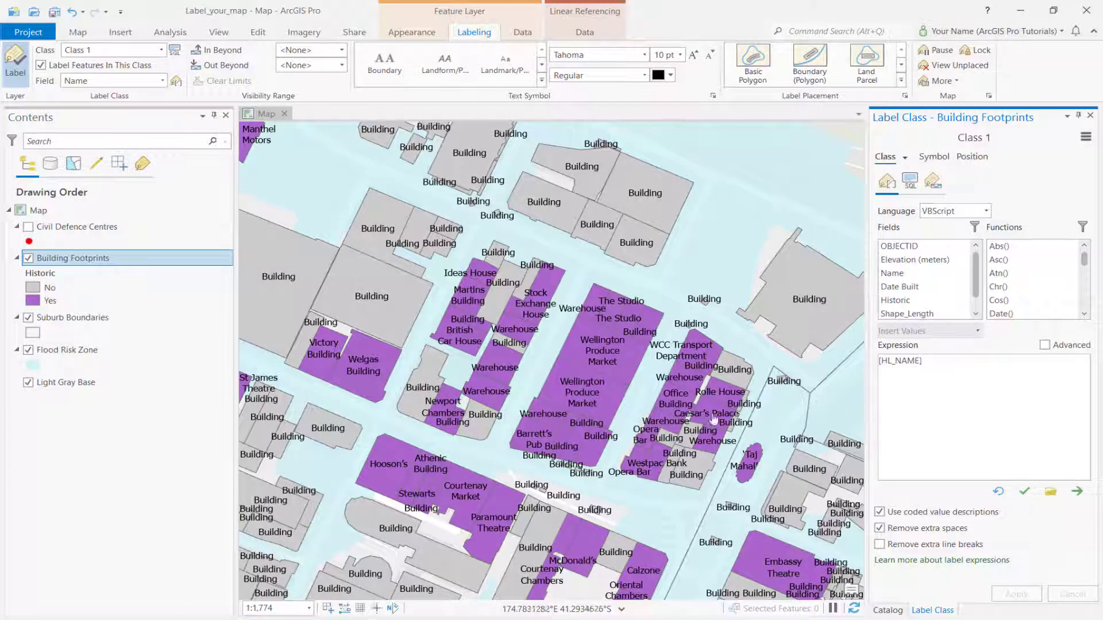
pyautogui.click(909, 181)
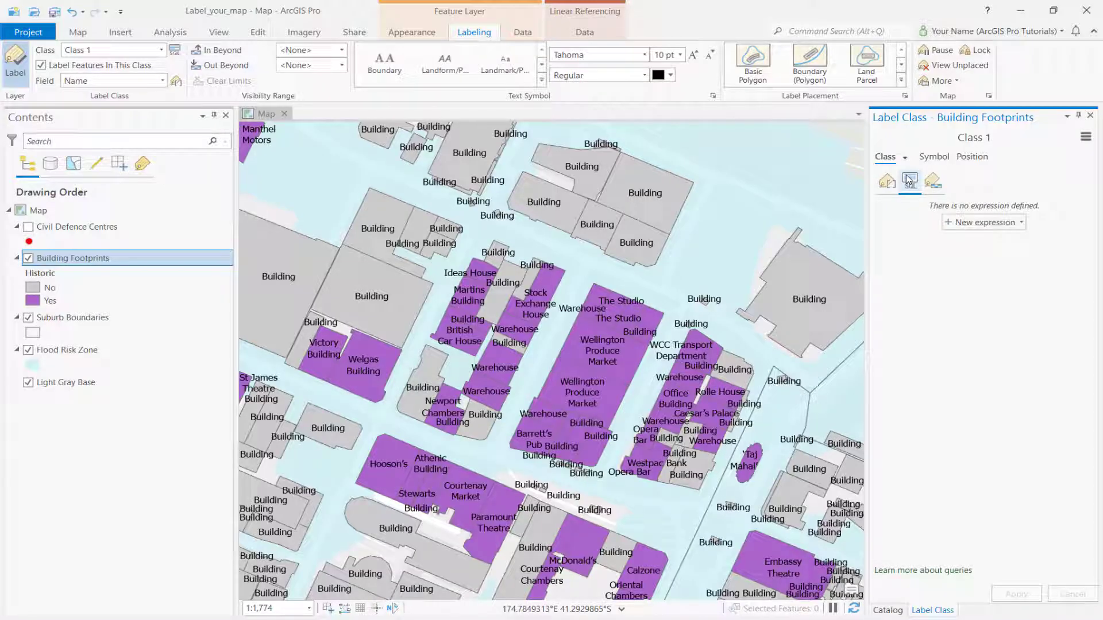
pyautogui.click(952, 222)
pyautogui.click(948, 256)
pyautogui.click(954, 326)
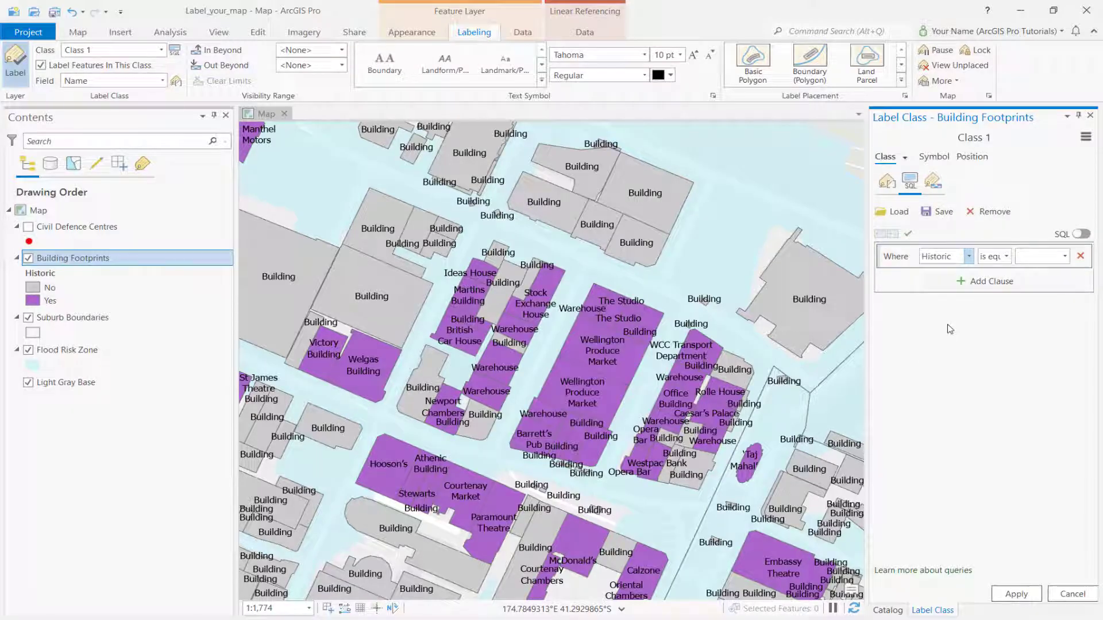
pyautogui.click(1064, 256)
pyautogui.click(1048, 286)
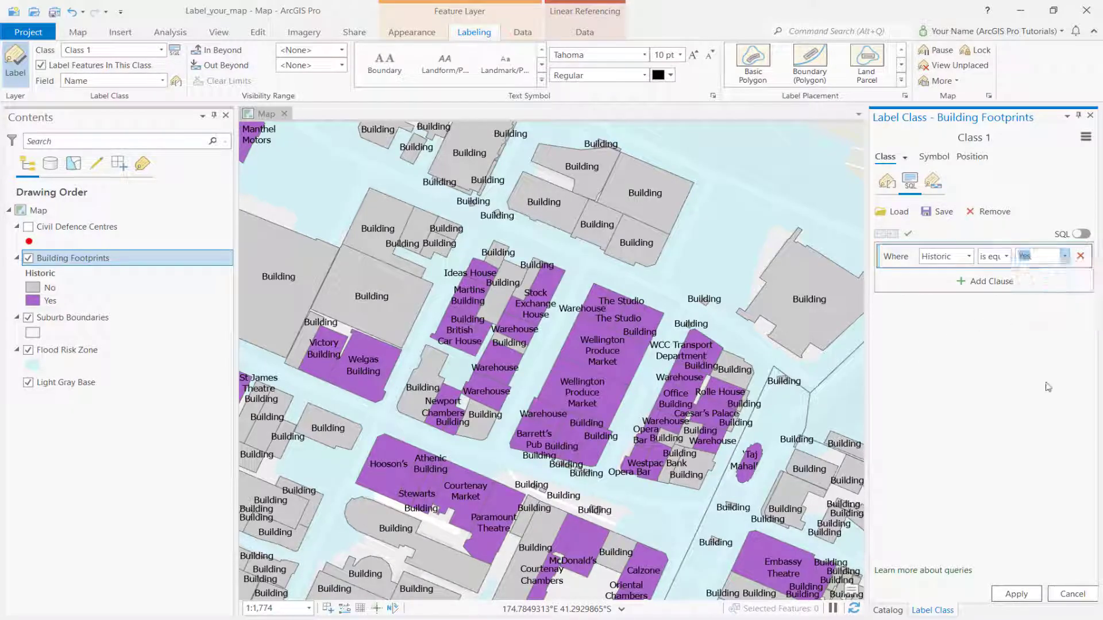
pyautogui.click(1015, 592)
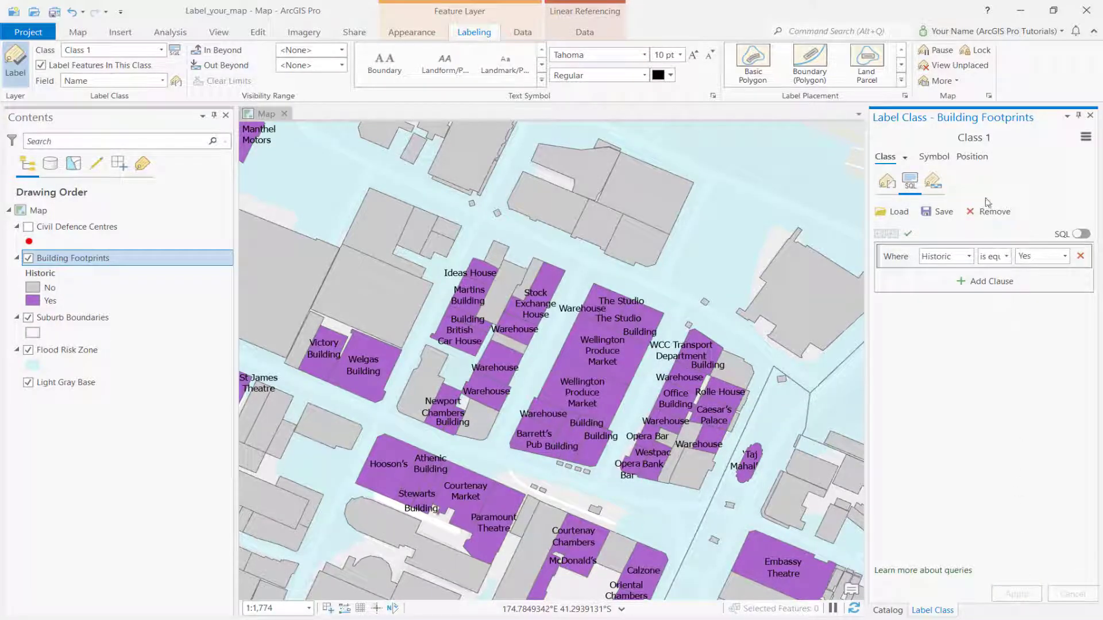
pyautogui.click(973, 161)
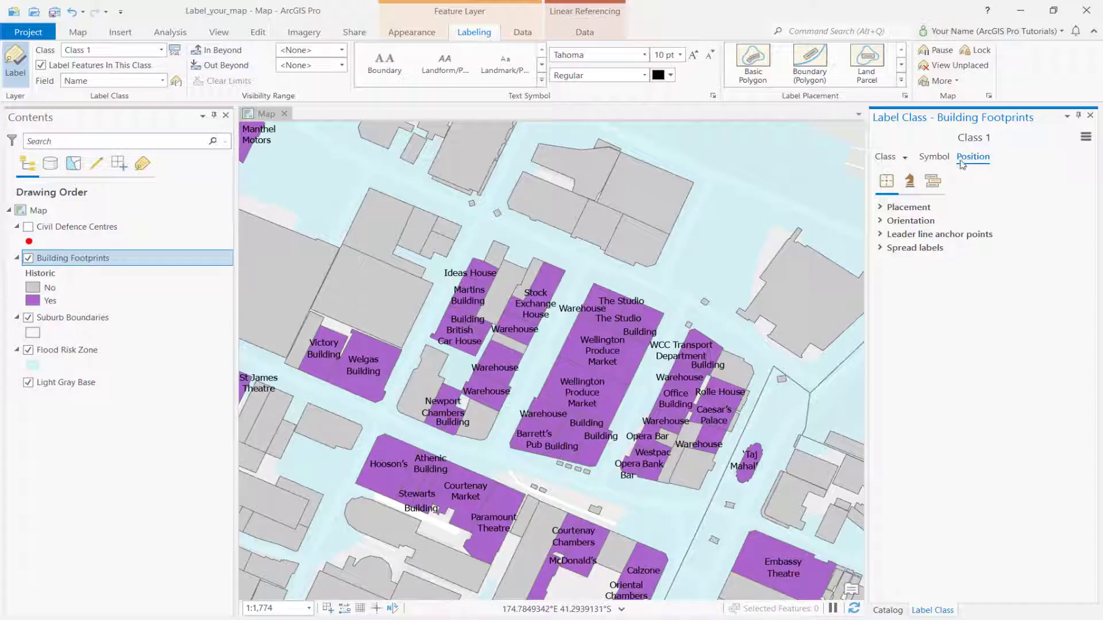
# Use Straight in polygon placement and stop labels being placed outside the building outlines
pyautogui.click(880, 207)
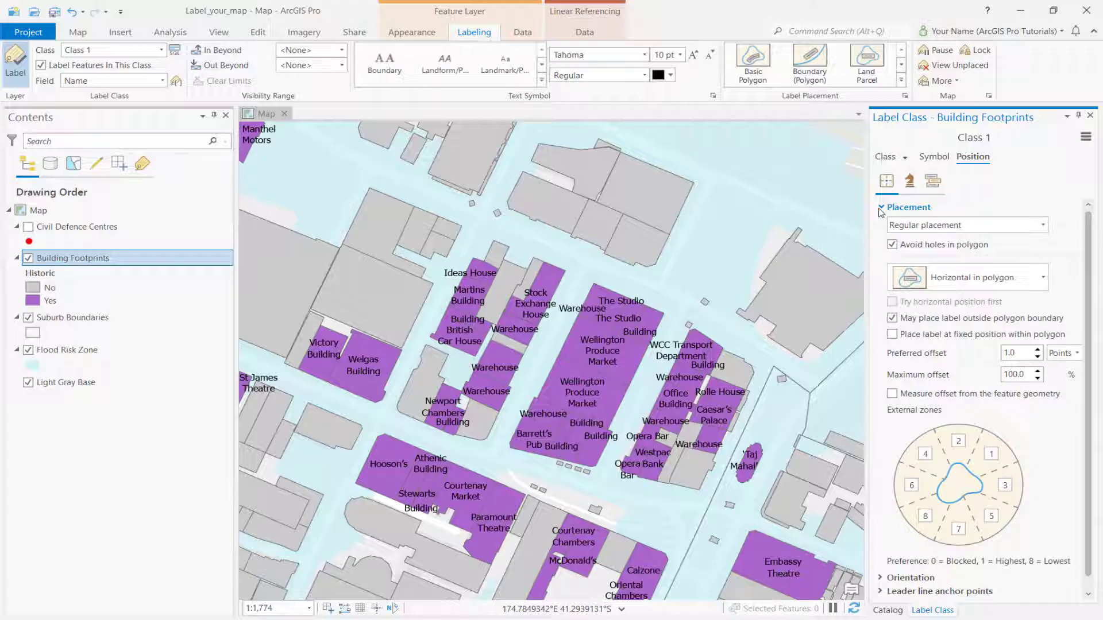
pyautogui.click(943, 281)
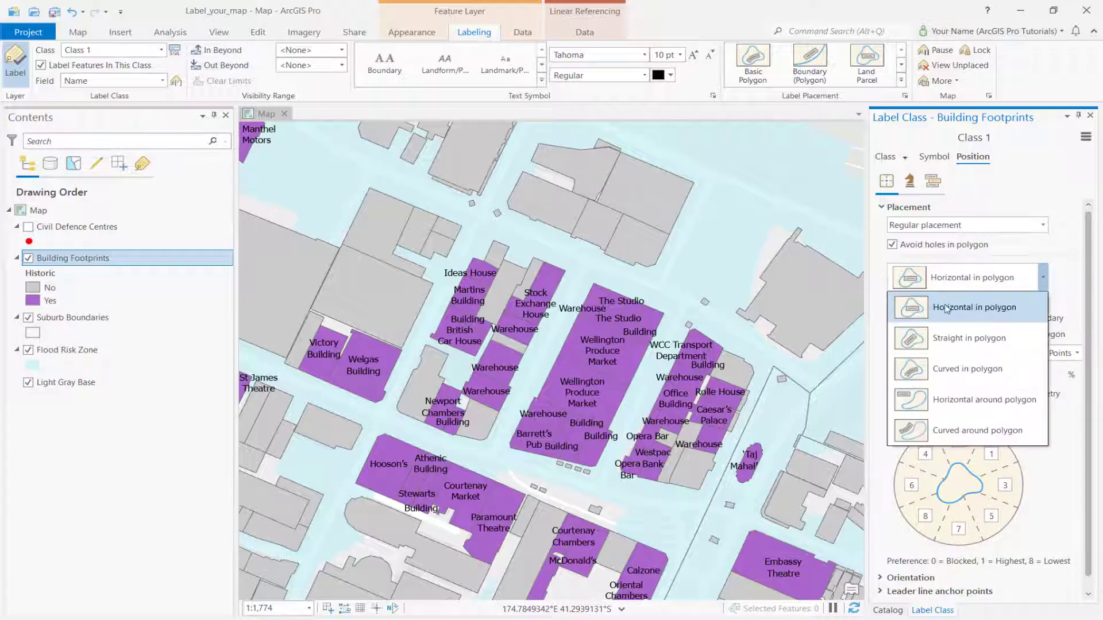
pyautogui.click(955, 339)
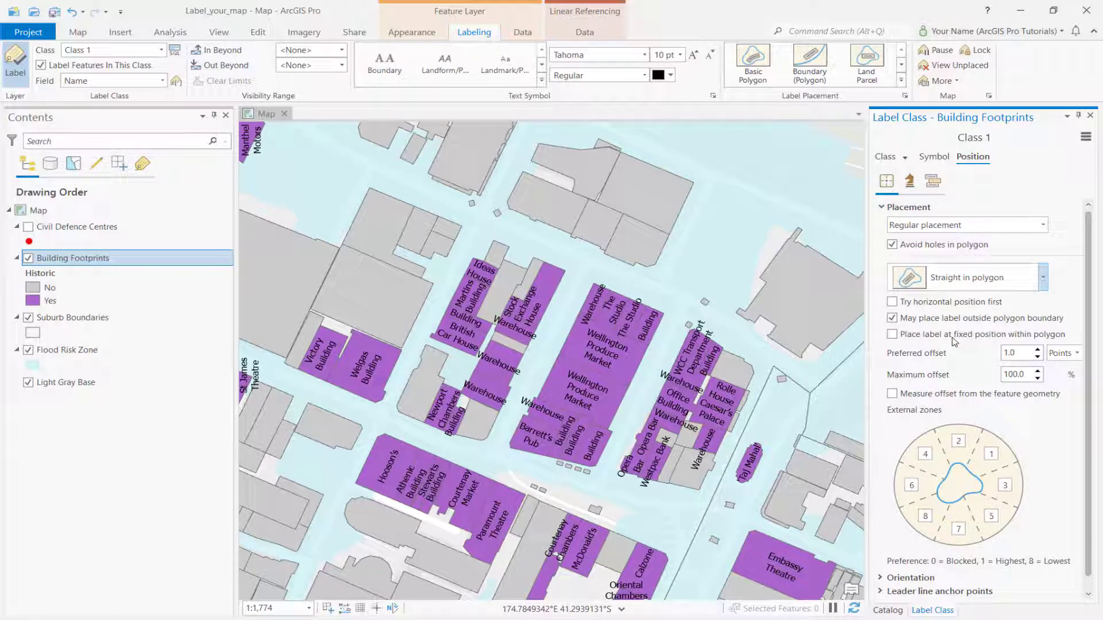
pyautogui.click(890, 318)
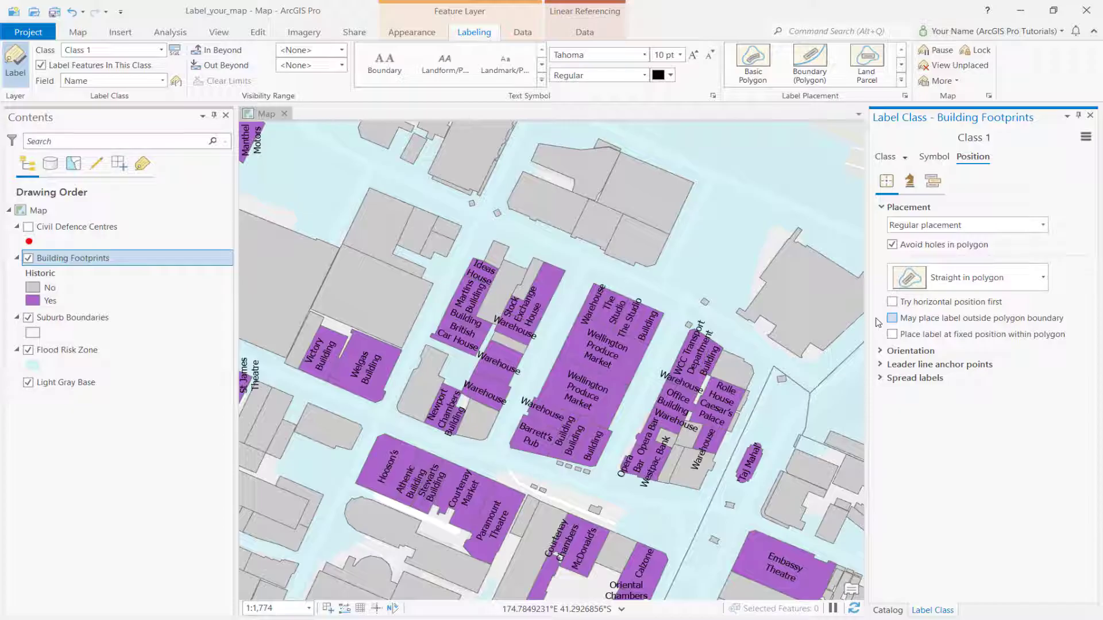
# Make the historic building labels 8 pt white text
pyautogui.click(681, 55)
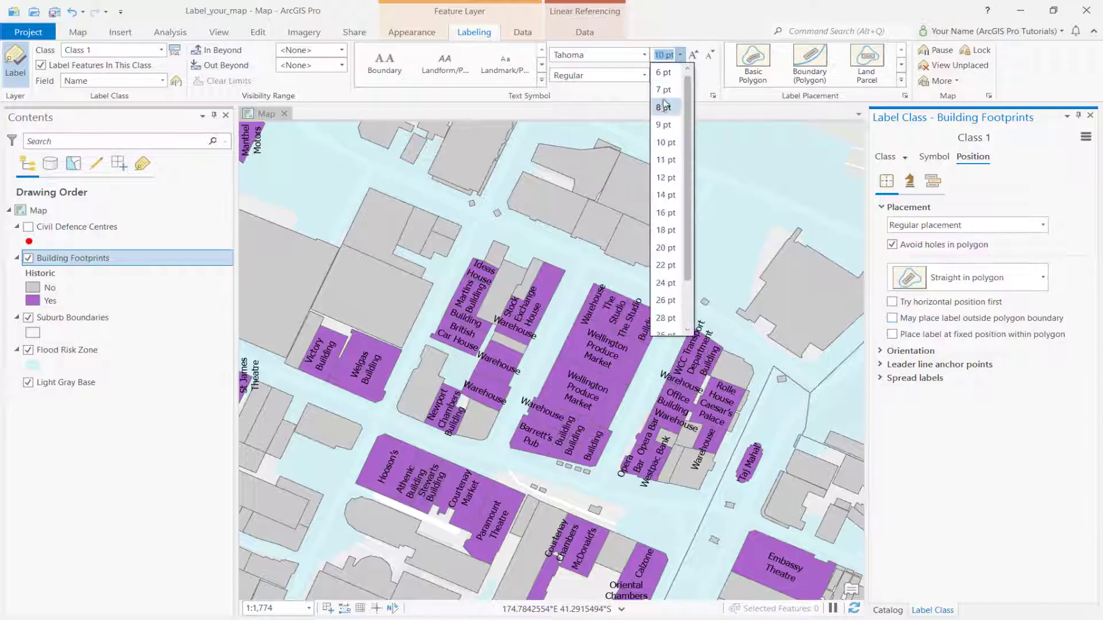
pyautogui.click(666, 105)
pyautogui.click(669, 75)
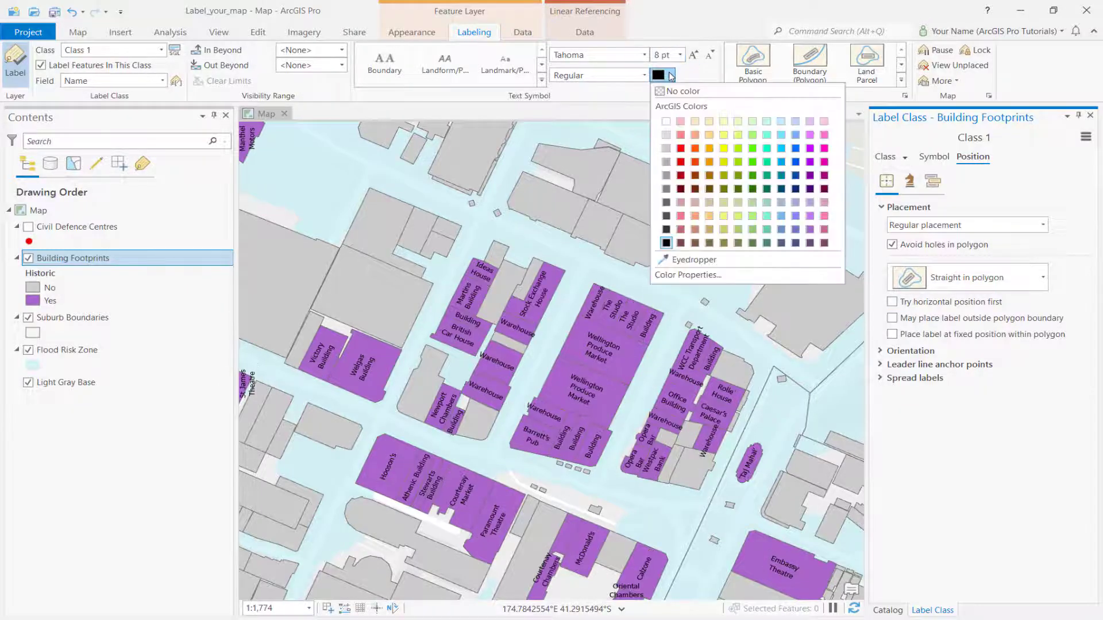
pyautogui.click(668, 126)
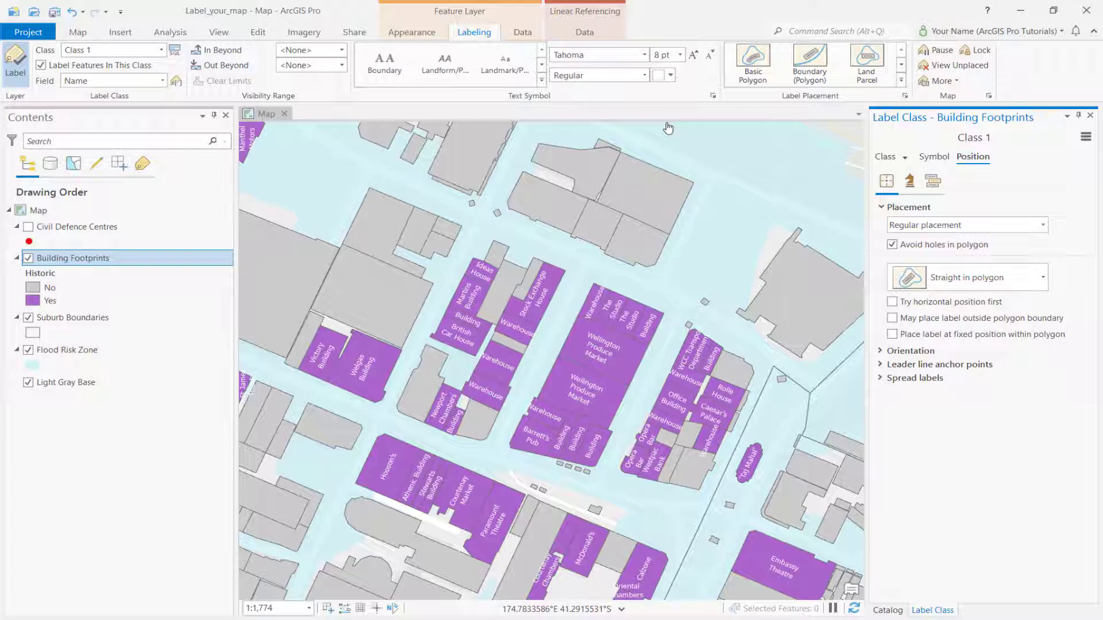
# Pan around the map to inspect labels on other historic buildings further west
pyautogui.click(668, 128)
pyautogui.press('Down')
pyautogui.press('Left')
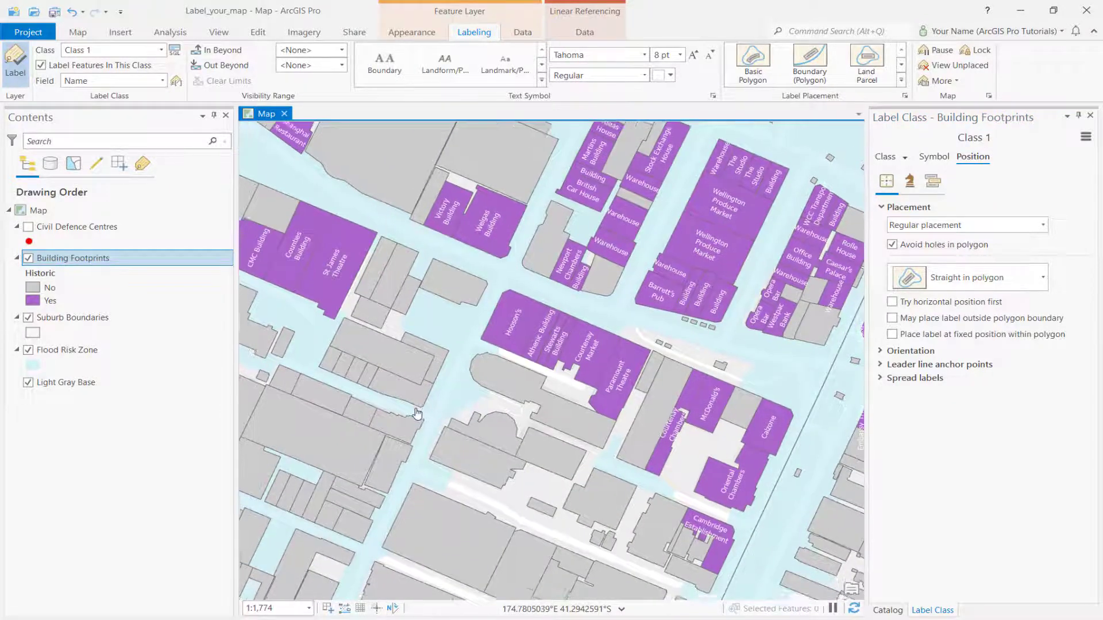
pyautogui.press('Down')
pyautogui.press('Right')
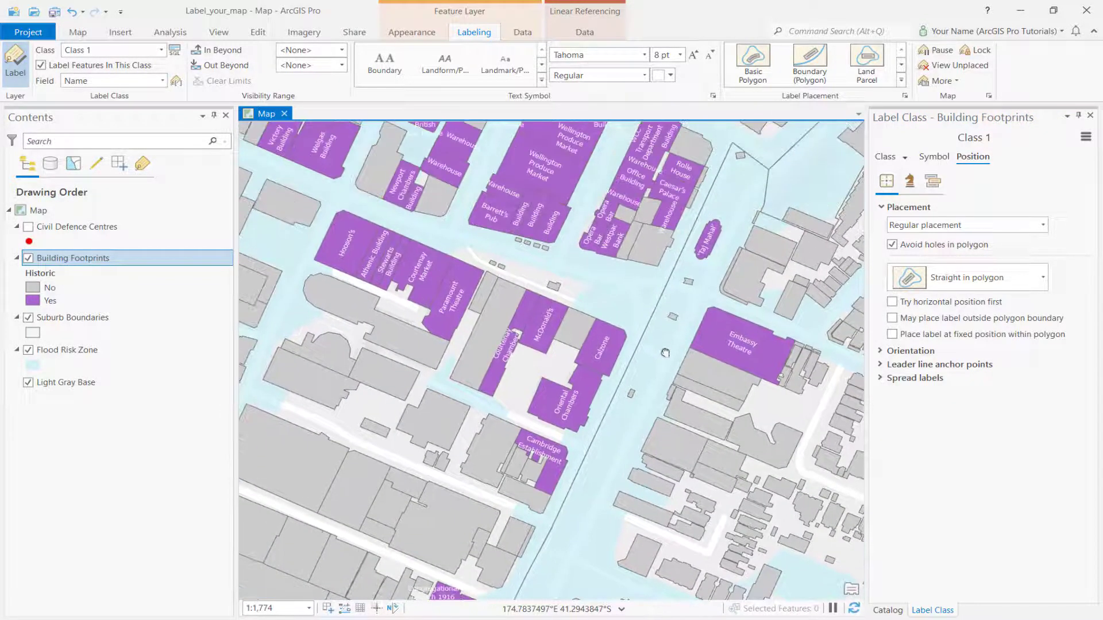
pyautogui.press('Up')
pyautogui.press('Up')
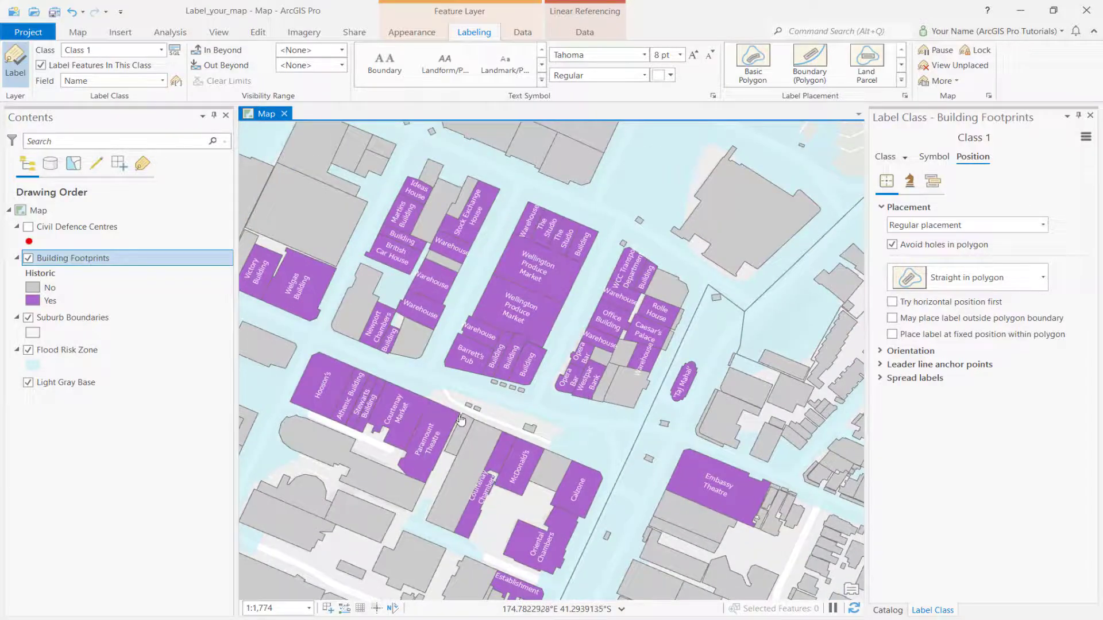
pyautogui.press('Left')
pyautogui.press('Left')
pyautogui.press('Left')
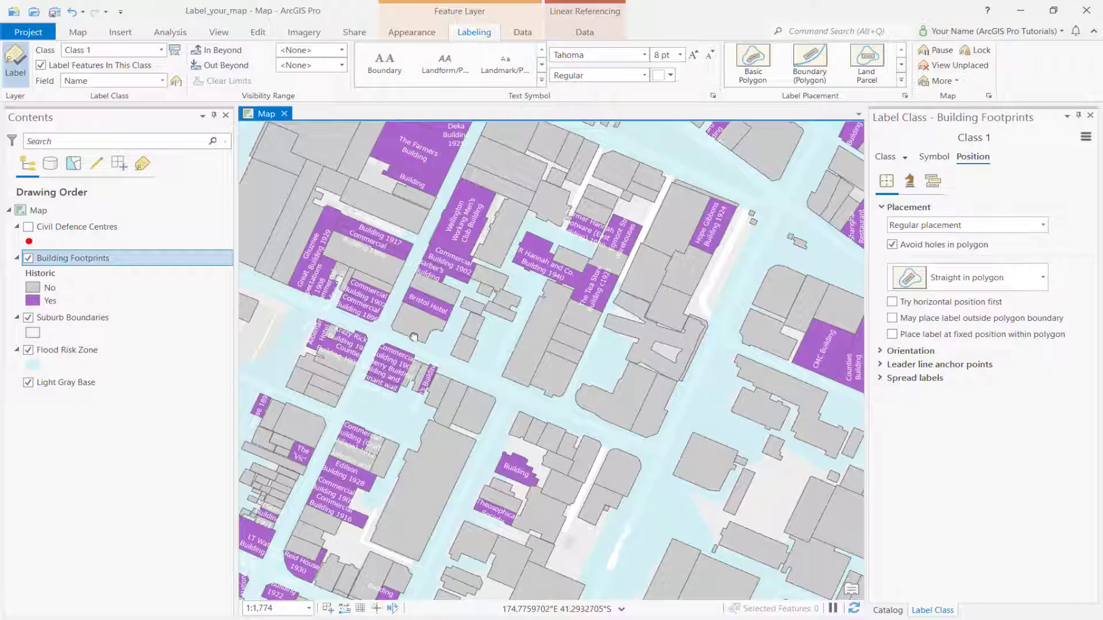
pyautogui.moveTo(413, 336); pyautogui.dragTo(550, 356)
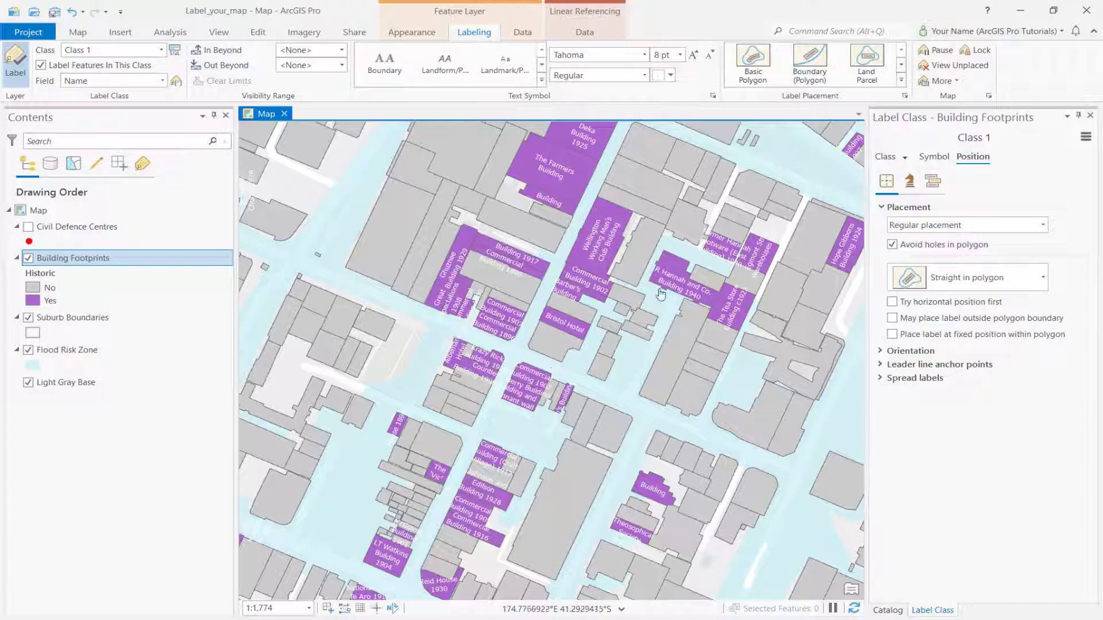
# Allow font size reduction down to 7.5 pt and width compression to 95%
pyautogui.click(909, 181)
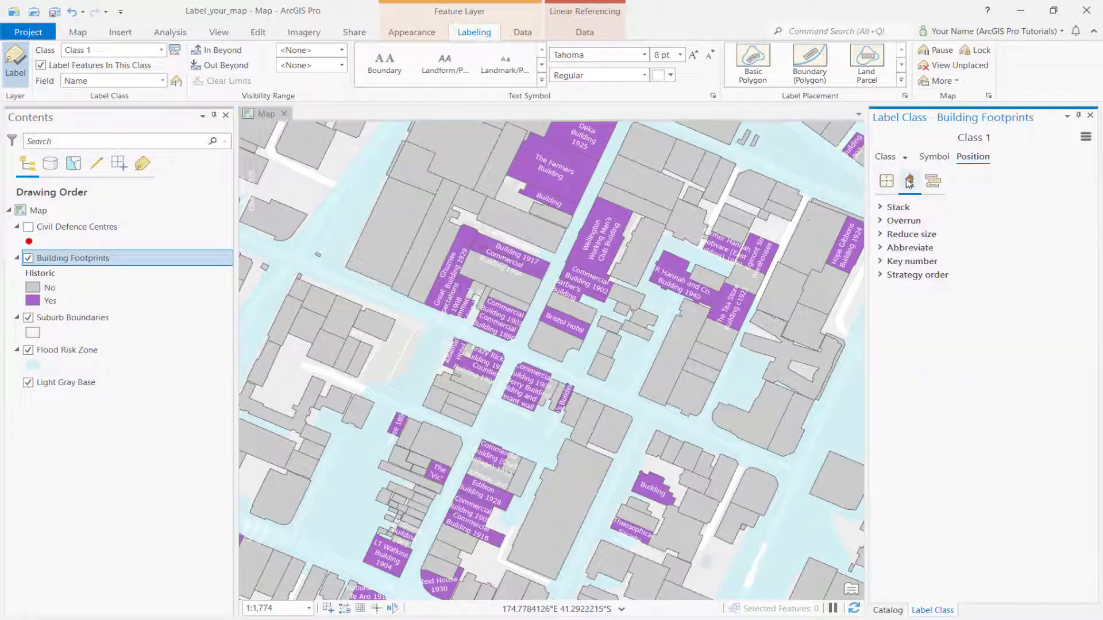
pyautogui.click(880, 222)
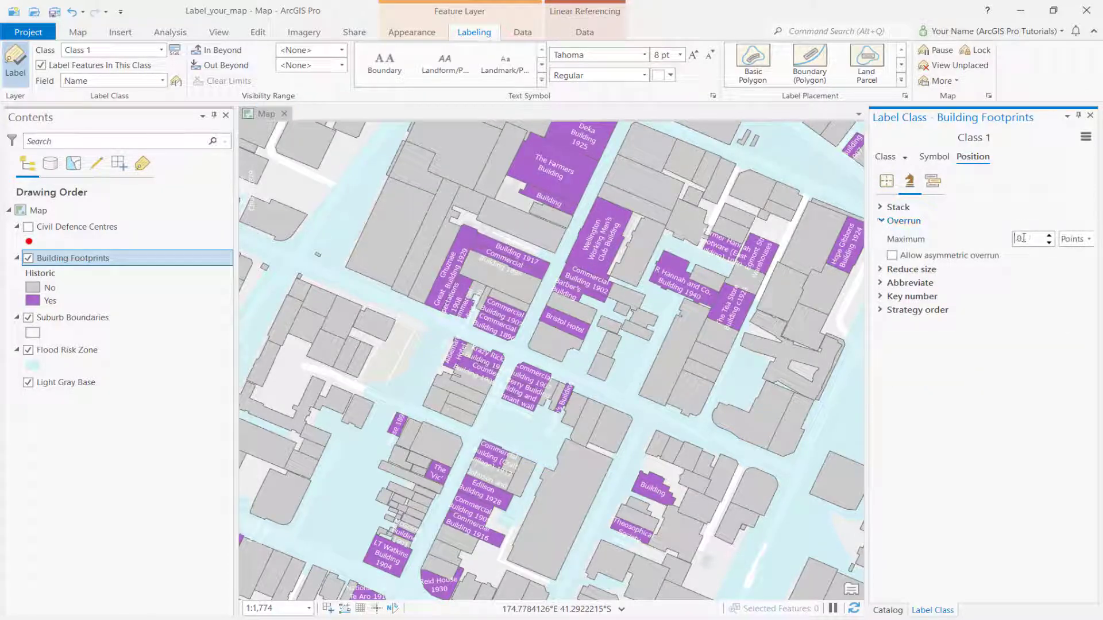
pyautogui.click(881, 270)
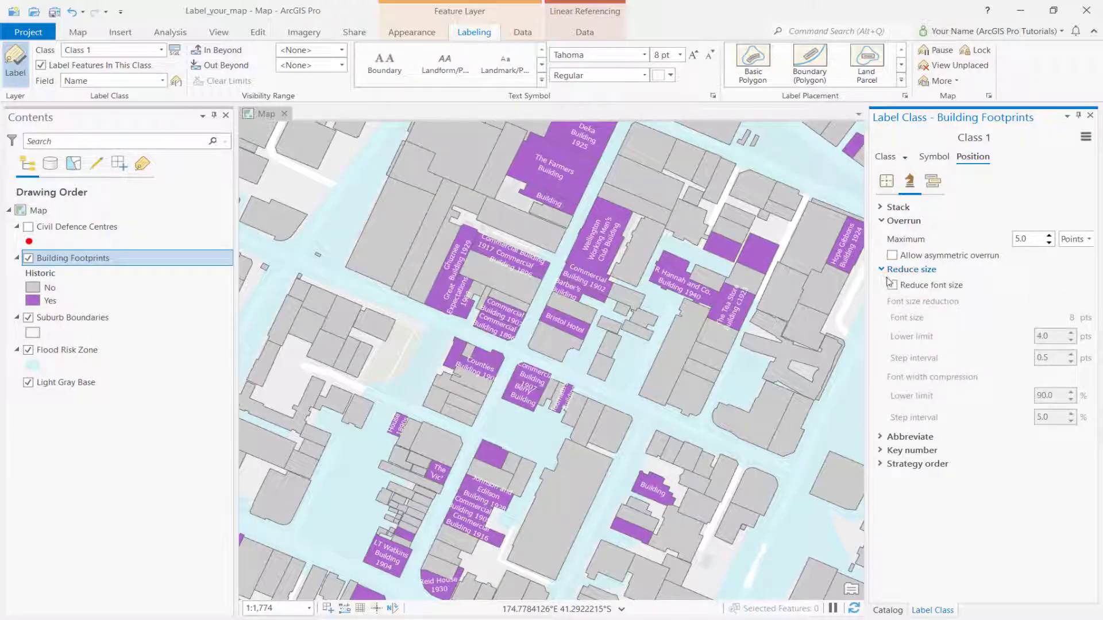
pyautogui.click(892, 286)
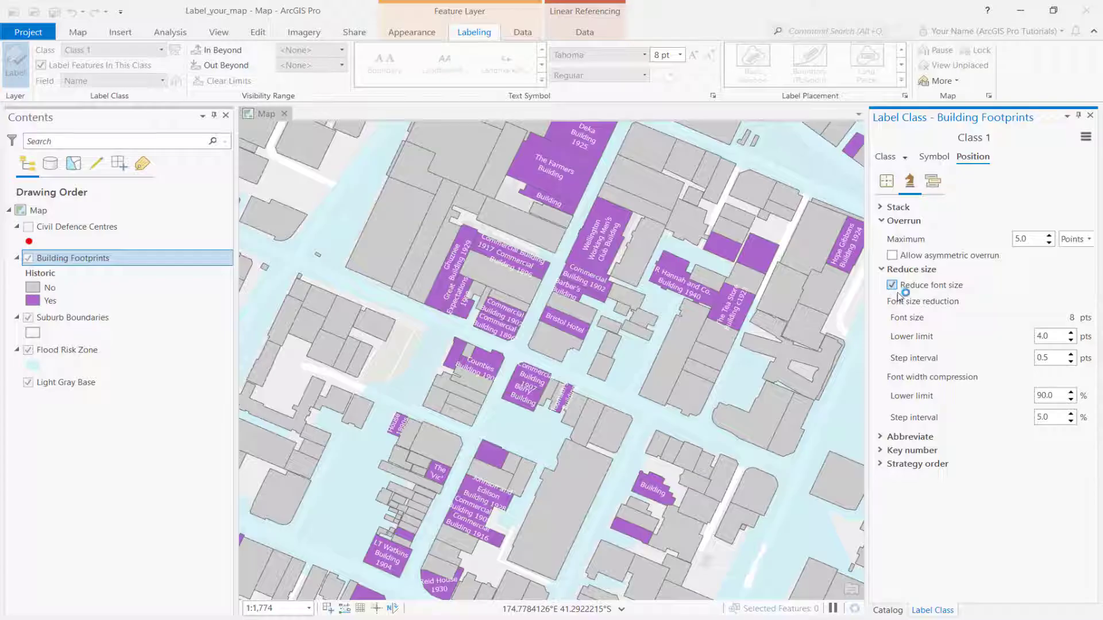
pyautogui.doubleClick(1043, 336)
pyautogui.write('7.5')
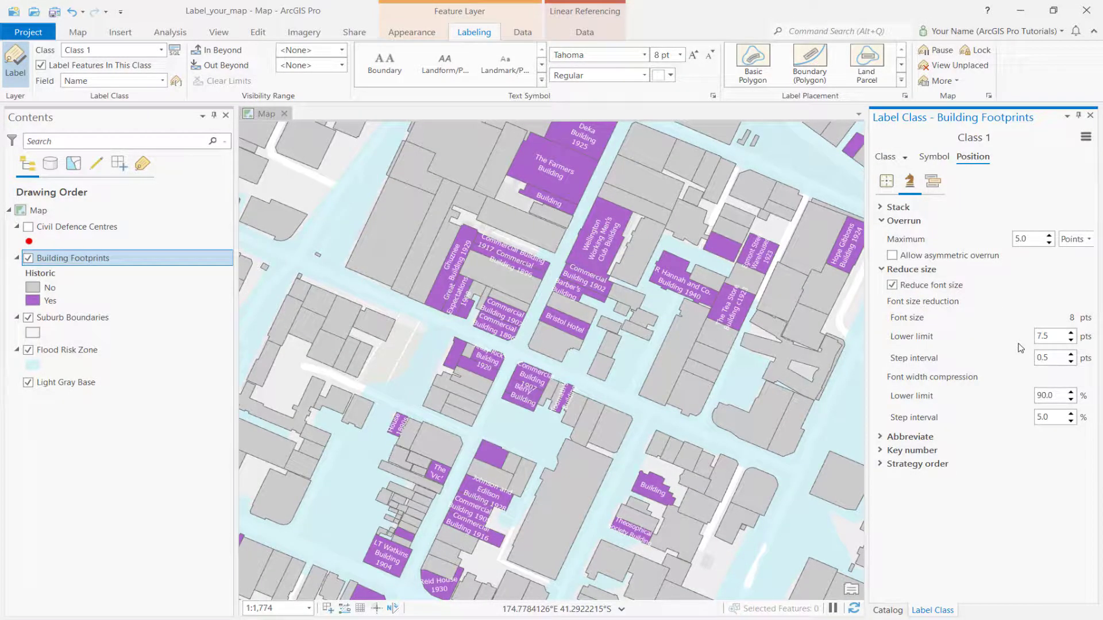
pyautogui.doubleClick(1046, 396)
pyautogui.write('95')
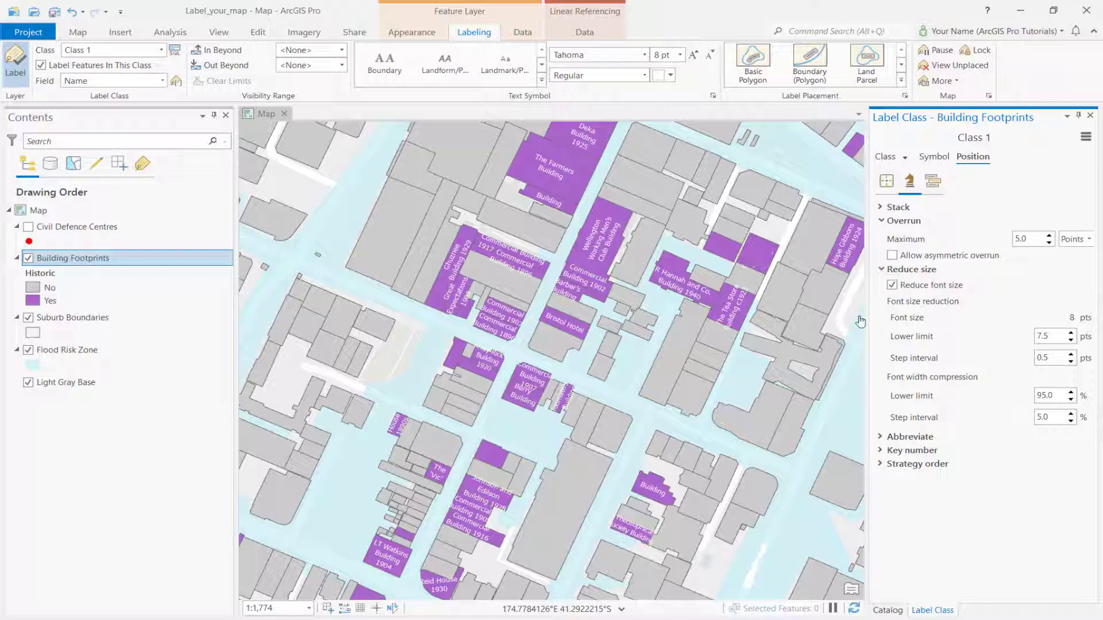
# Go to the Historic Buildings 2 bookmark
pyautogui.click(78, 32)
pyautogui.click(181, 63)
pyautogui.click(202, 208)
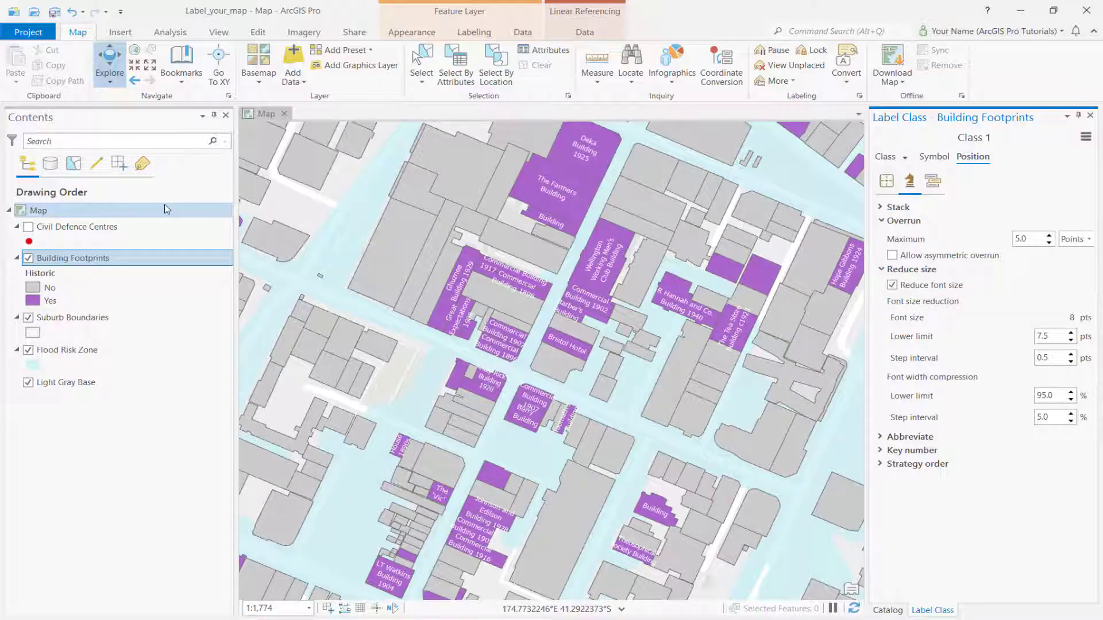
# Check for unplaced labels while zoomed out to 1:10,000, then hide them again
pyautogui.click(474, 32)
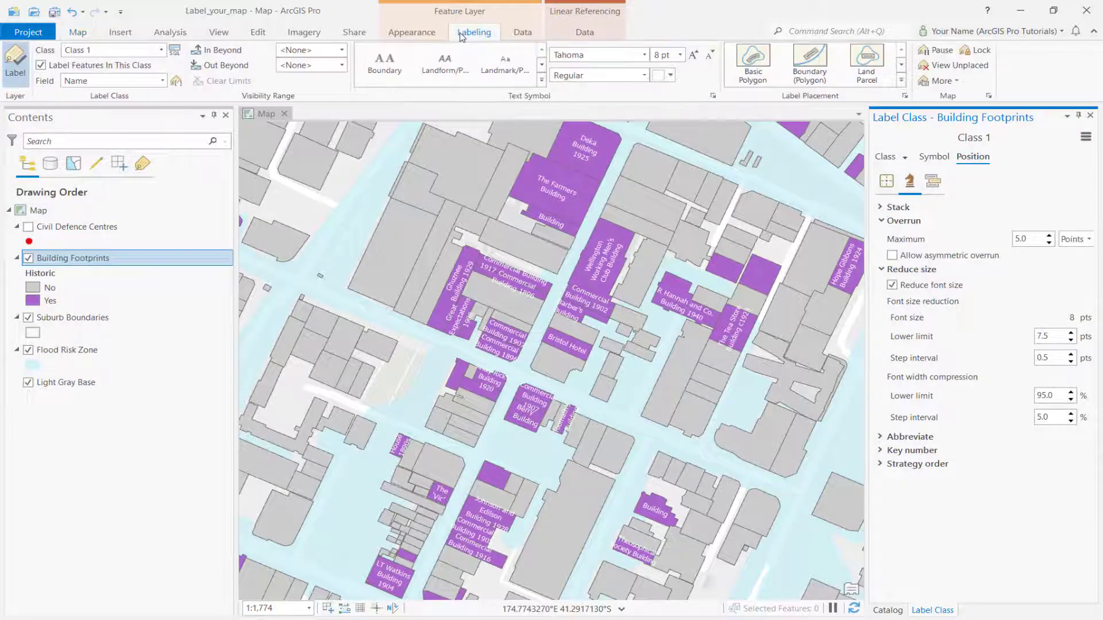
pyautogui.click(955, 67)
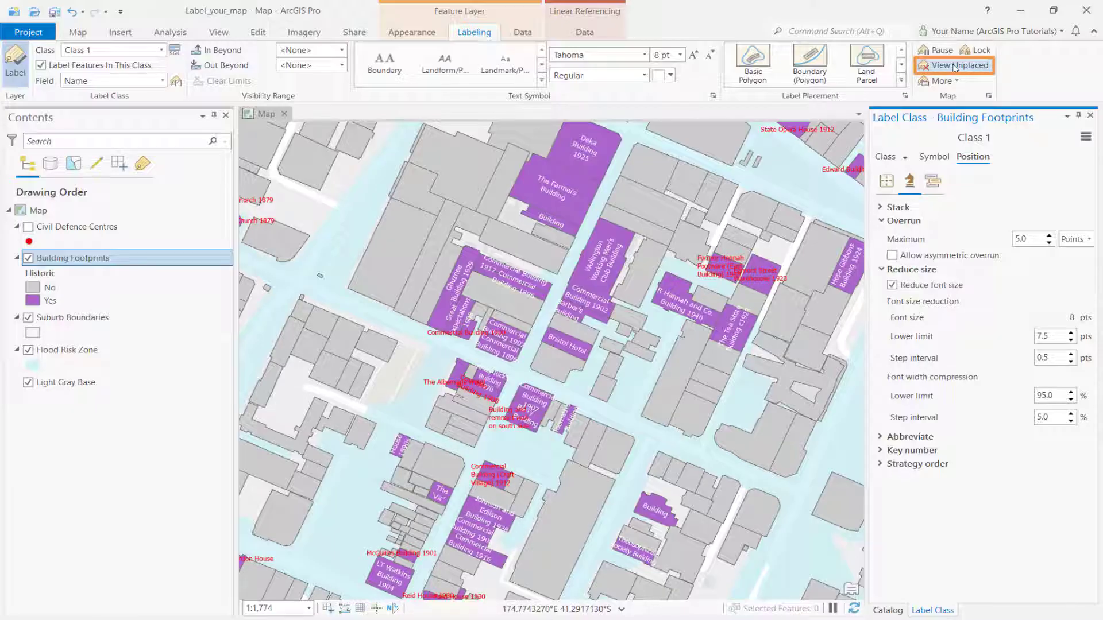
pyautogui.click(309, 608)
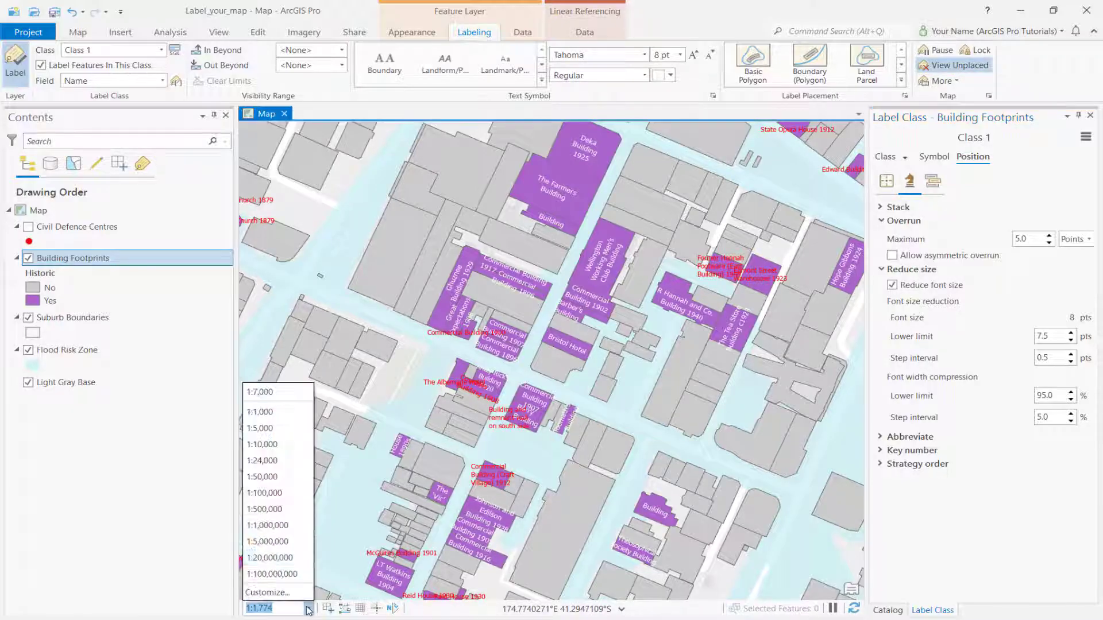
pyautogui.click(277, 445)
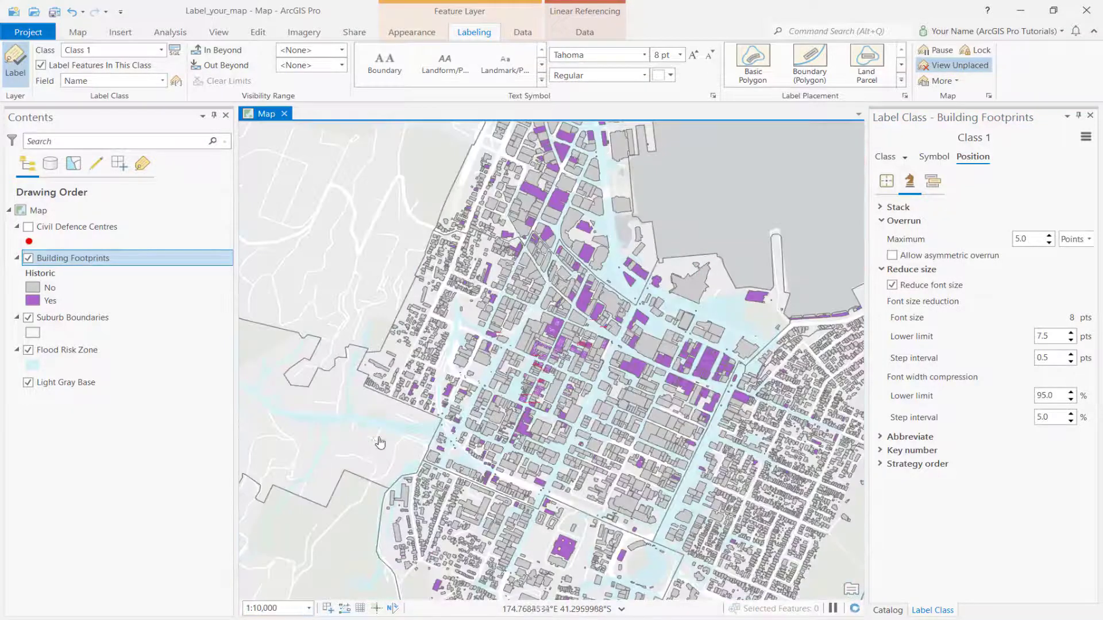
pyautogui.click(948, 65)
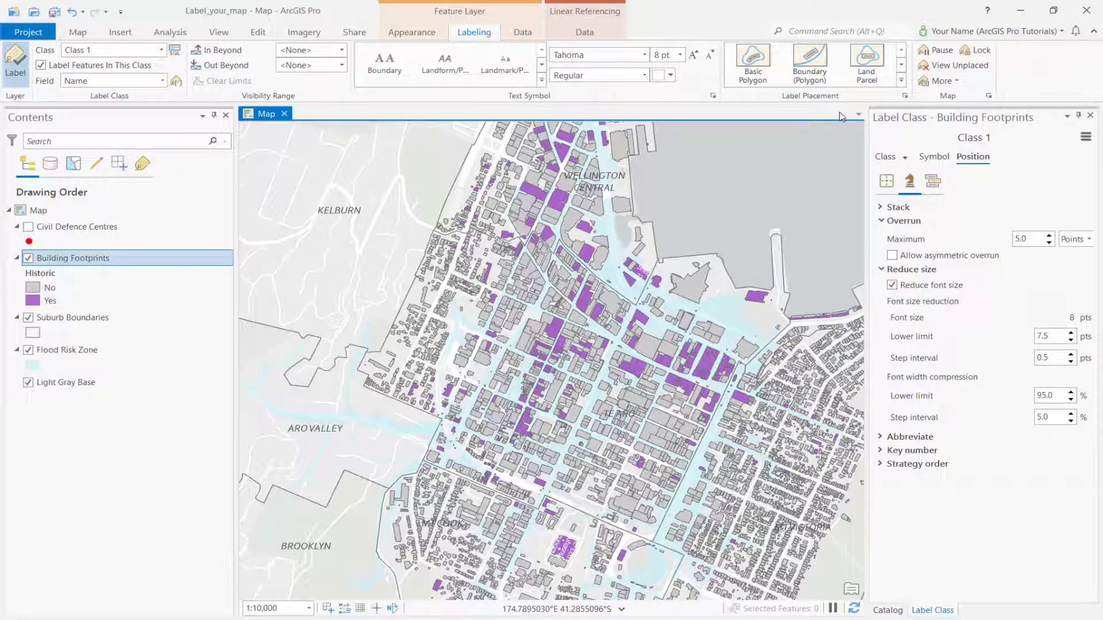
# Hide building labels when zoomed out beyond 1:2,500
pyautogui.click(311, 65)
pyautogui.write('1:2500')
pyautogui.press('Return')
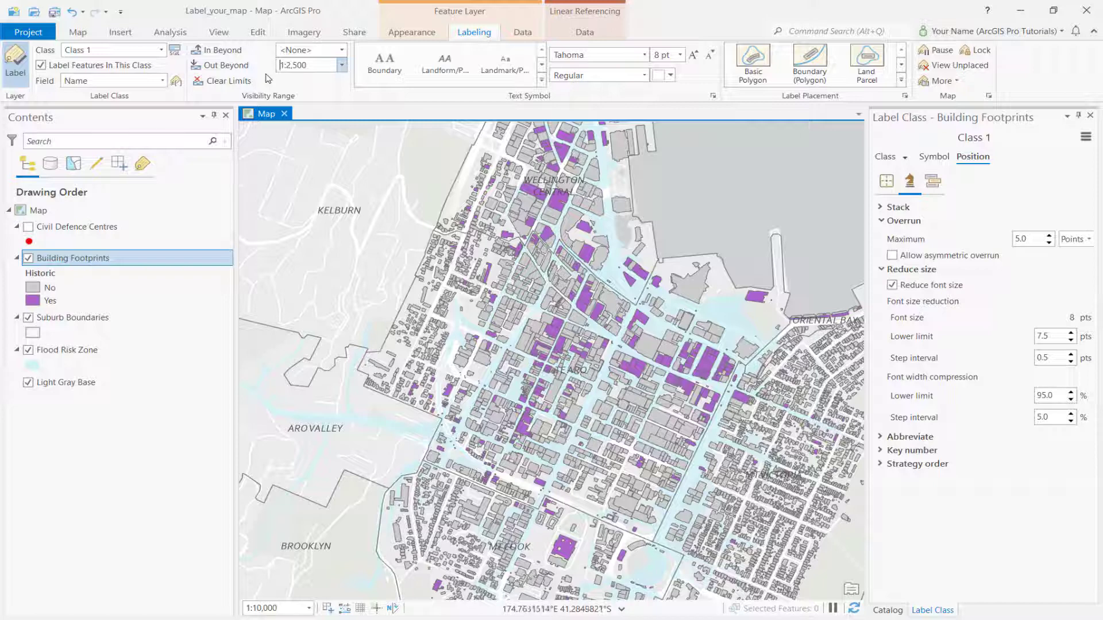
# Jump to the Wellington bookmark
pyautogui.click(77, 32)
pyautogui.click(181, 64)
pyautogui.click(232, 158)
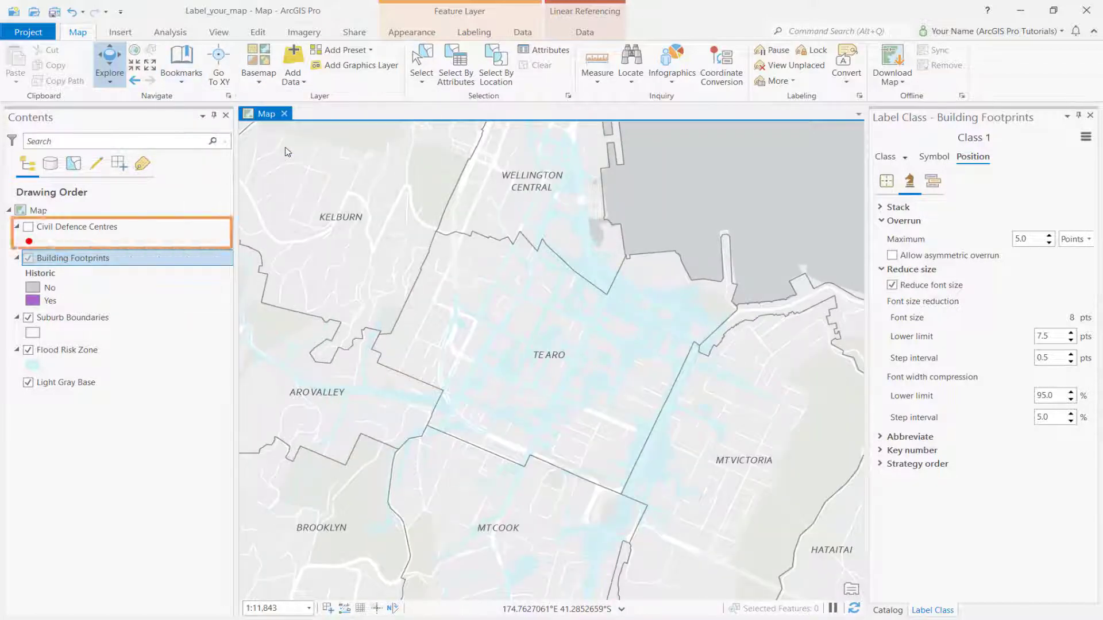
# Turn on the Civil Defence Centres layer and inspect the Te Aro centre's pop-up
pyautogui.click(29, 227)
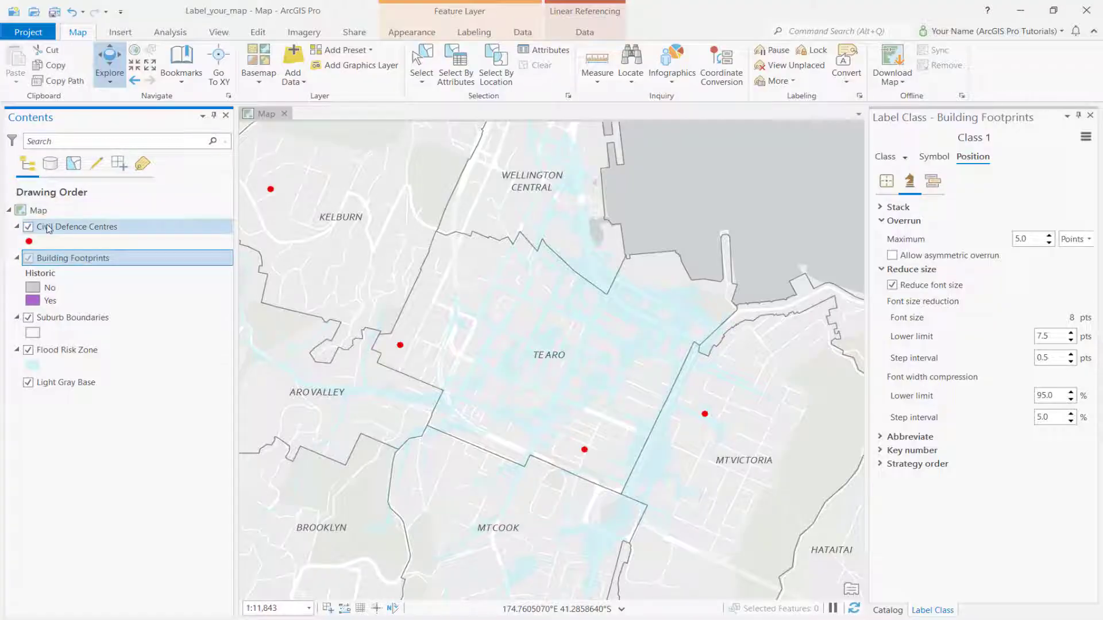
pyautogui.click(401, 346)
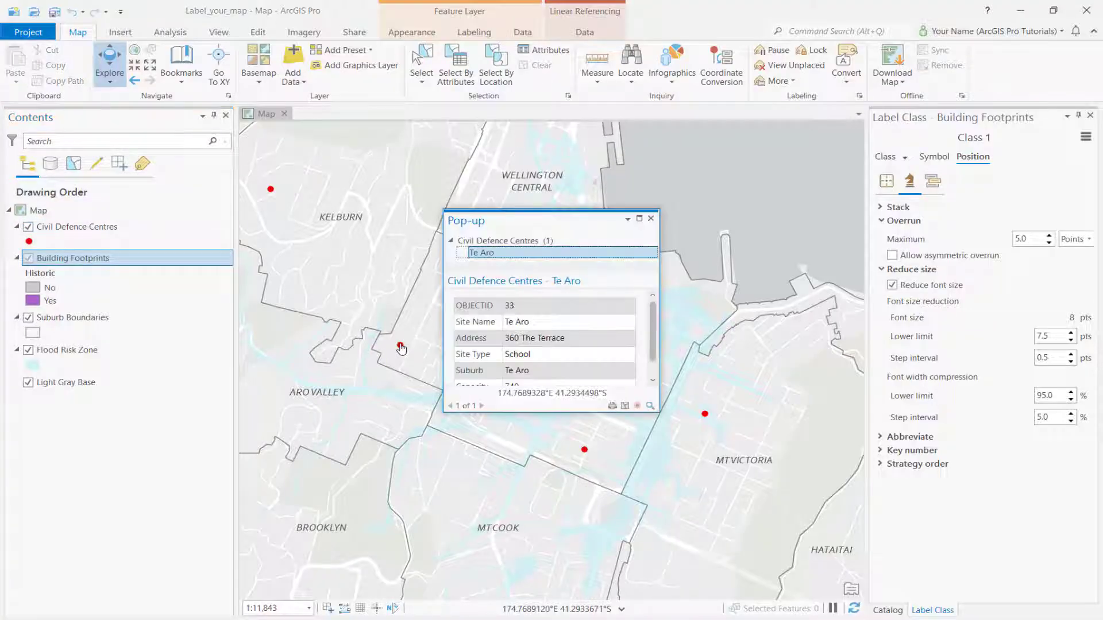
pyautogui.click(651, 218)
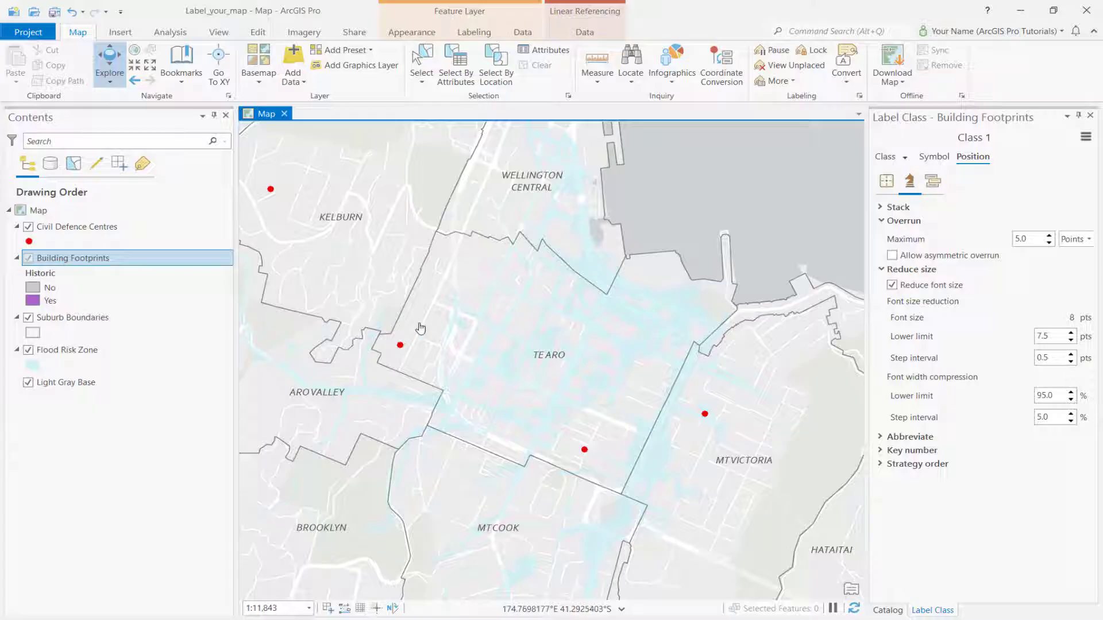
# Label the Civil Defence Centres using the Populated Place text style
pyautogui.rightClick(138, 226)
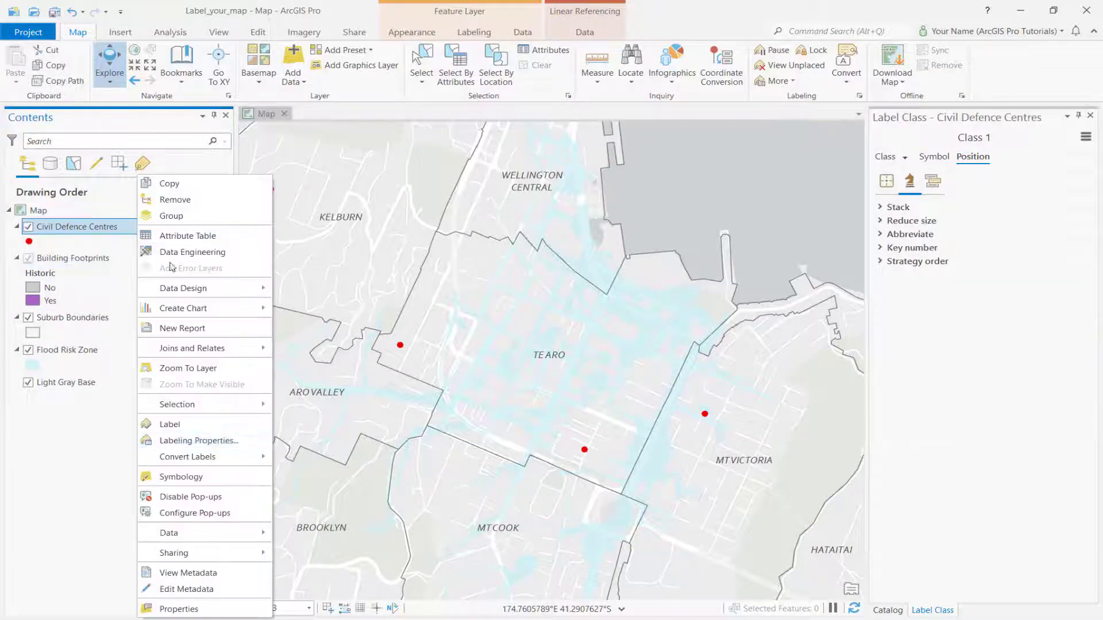
pyautogui.click(171, 424)
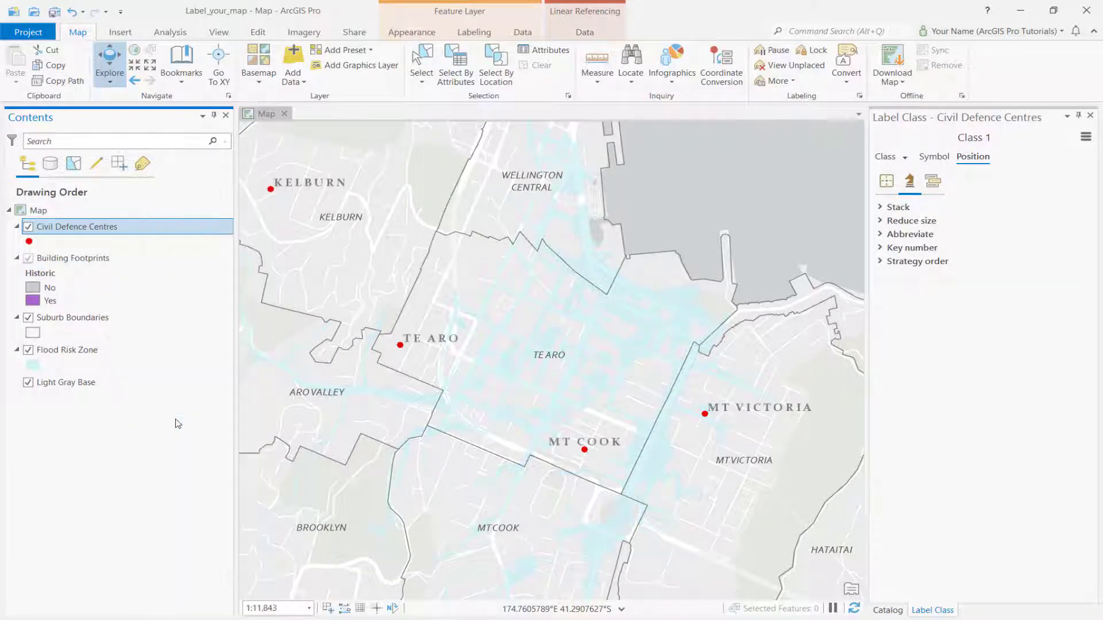
pyautogui.click(473, 32)
pyautogui.click(542, 82)
pyautogui.click(399, 196)
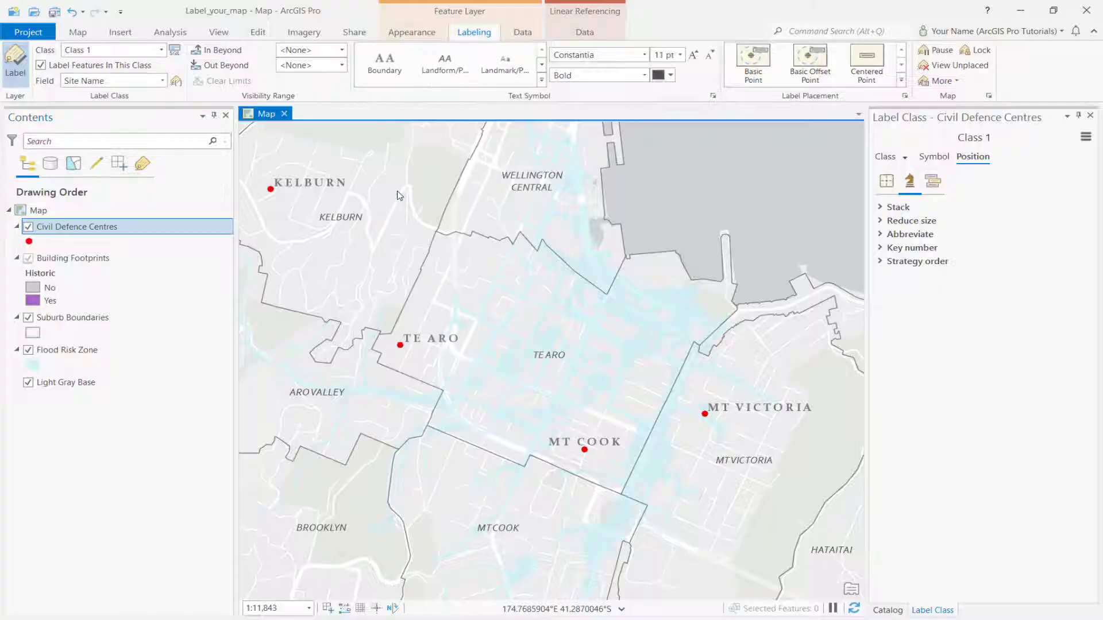
# Try Bottom of point label placement, then settle on Best position
pyautogui.click(886, 181)
pyautogui.click(880, 208)
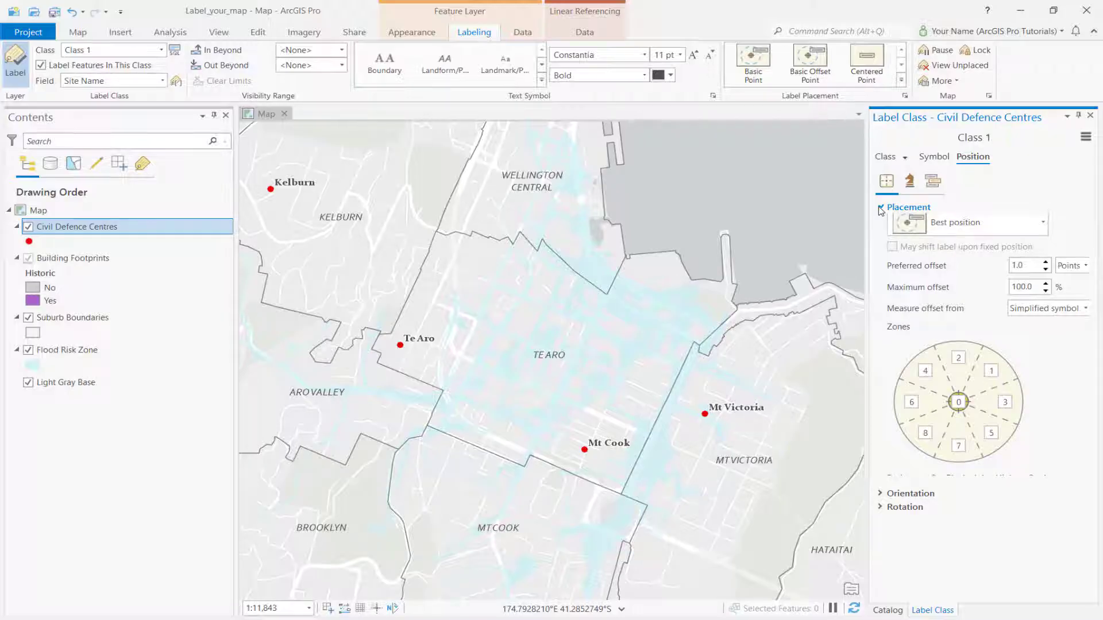
pyautogui.click(951, 231)
pyautogui.click(967, 443)
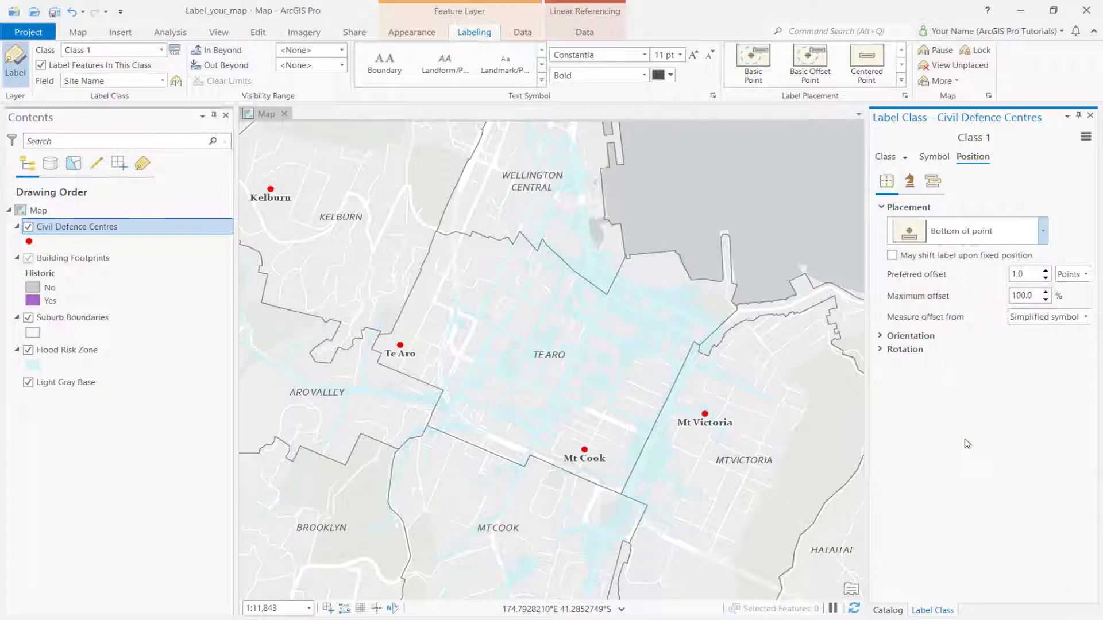
pyautogui.click(988, 232)
pyautogui.scroll(2, 954, 310)
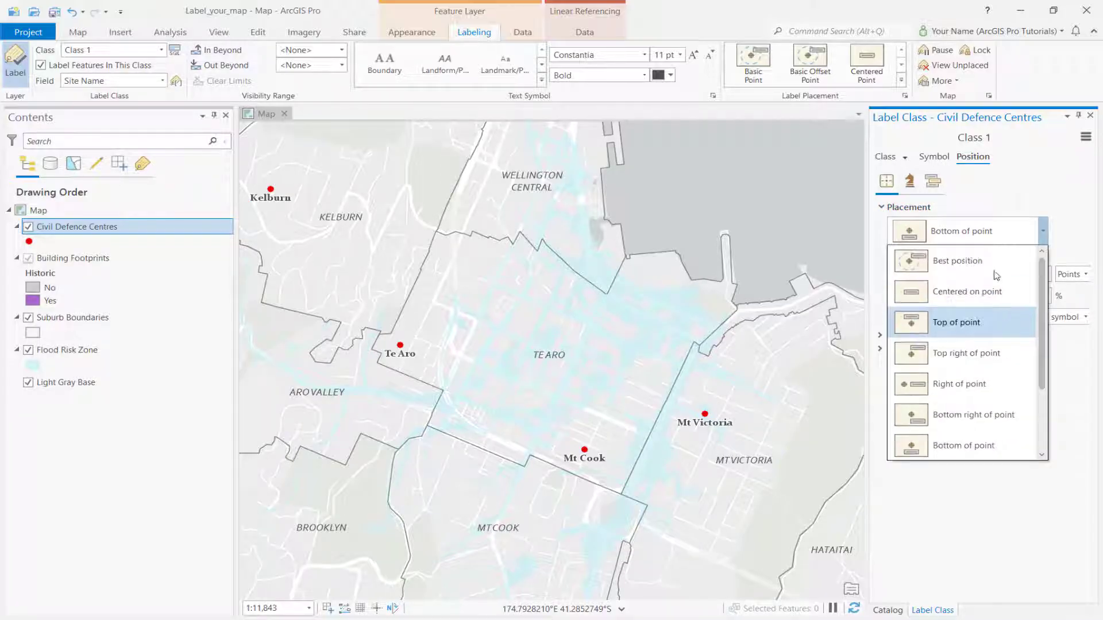
pyautogui.click(954, 259)
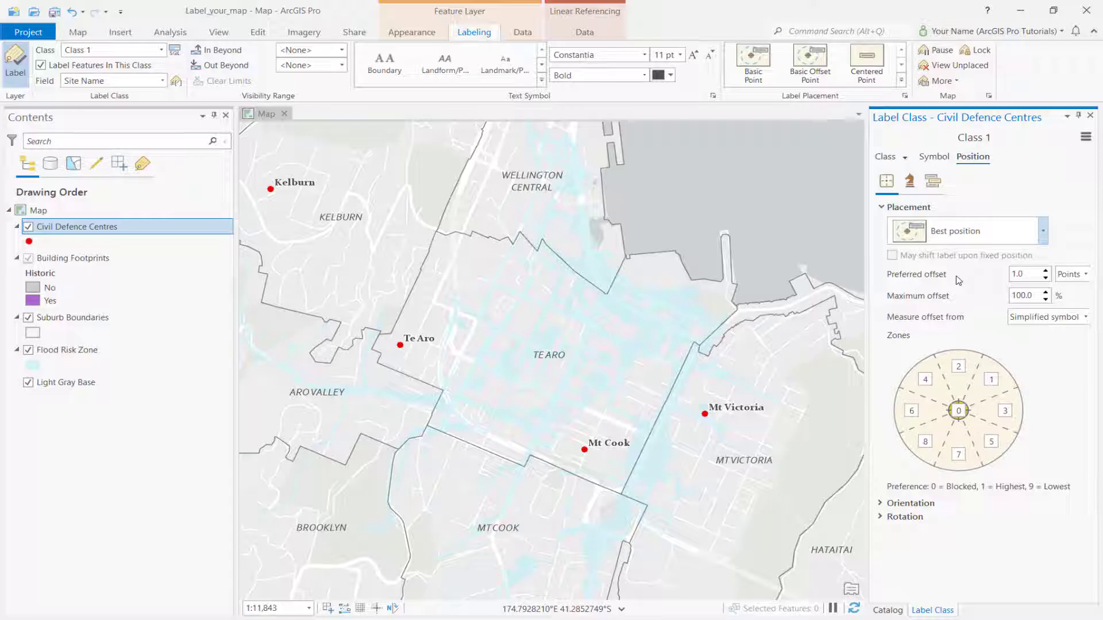